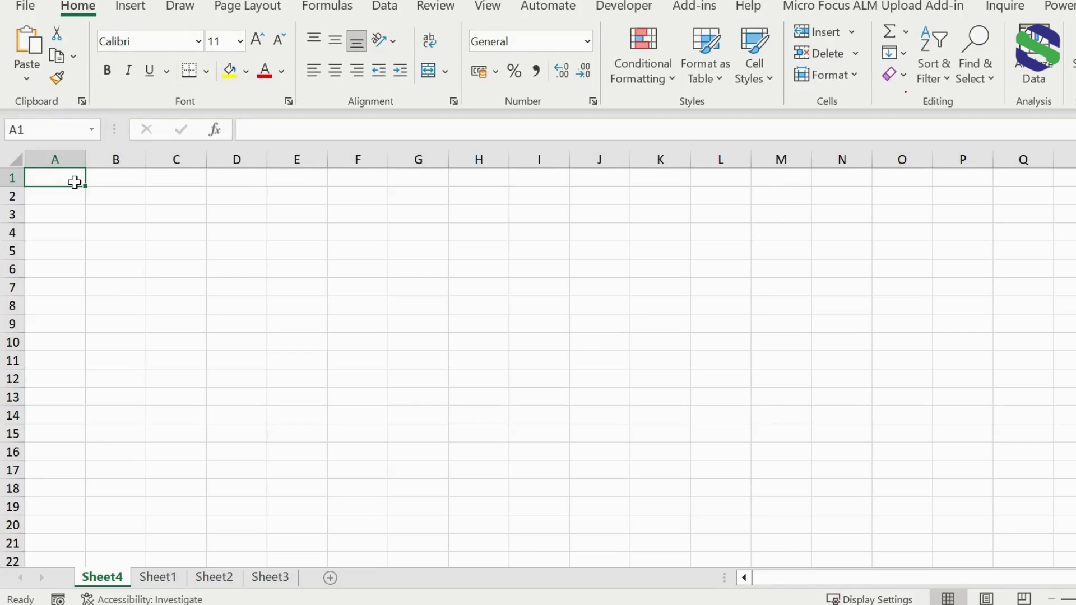
- Enter the numbers 1 through 7 one by one in cells A1 to A7
{"action": "type", "text": "1"}
{"action": "key", "text": "Return"}
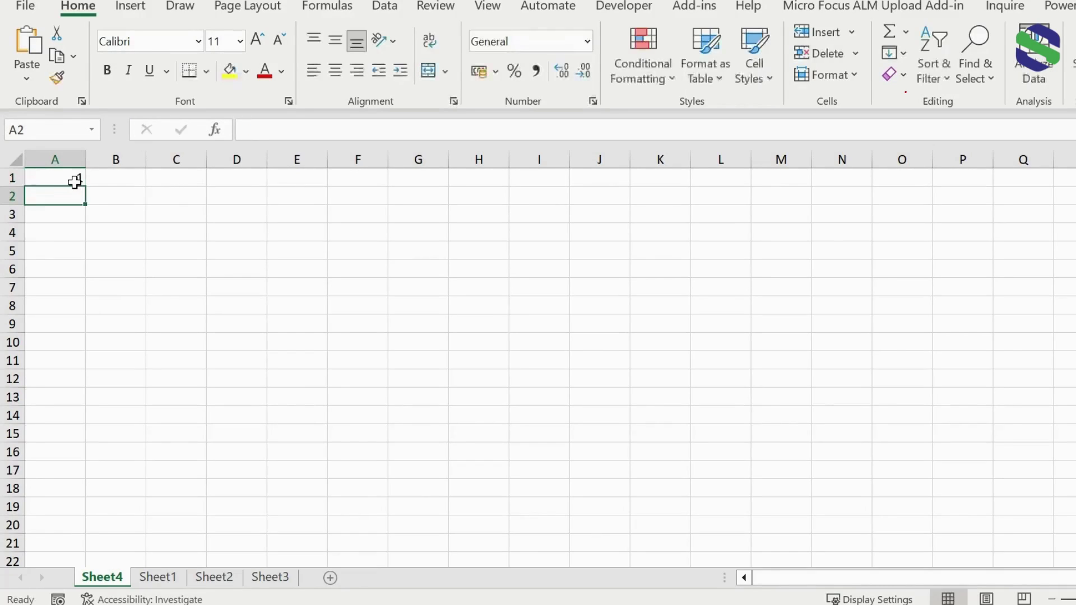
{"action": "type", "text": "2"}
{"action": "key", "text": "Return"}
{"action": "type", "text": "3"}
{"action": "key", "text": "Return"}
{"action": "type", "text": "4"}
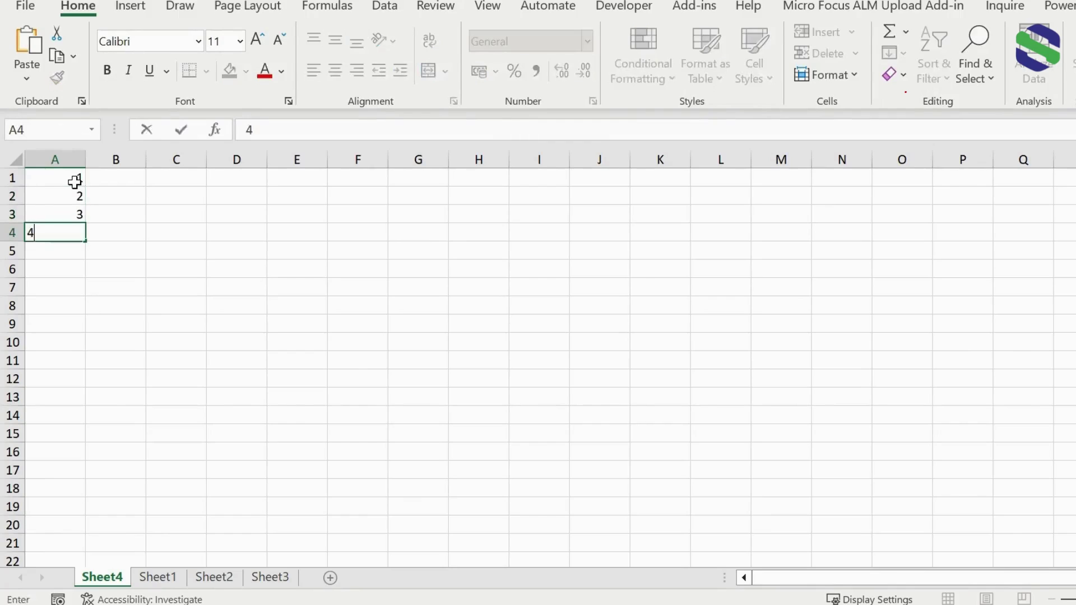
{"action": "key", "text": "Return"}
{"action": "type", "text": "5"}
{"action": "key", "text": "Return"}
{"action": "type", "text": "6"}
{"action": "key", "text": "Return"}
{"action": "type", "text": "7"}
{"action": "key", "text": "Return"}
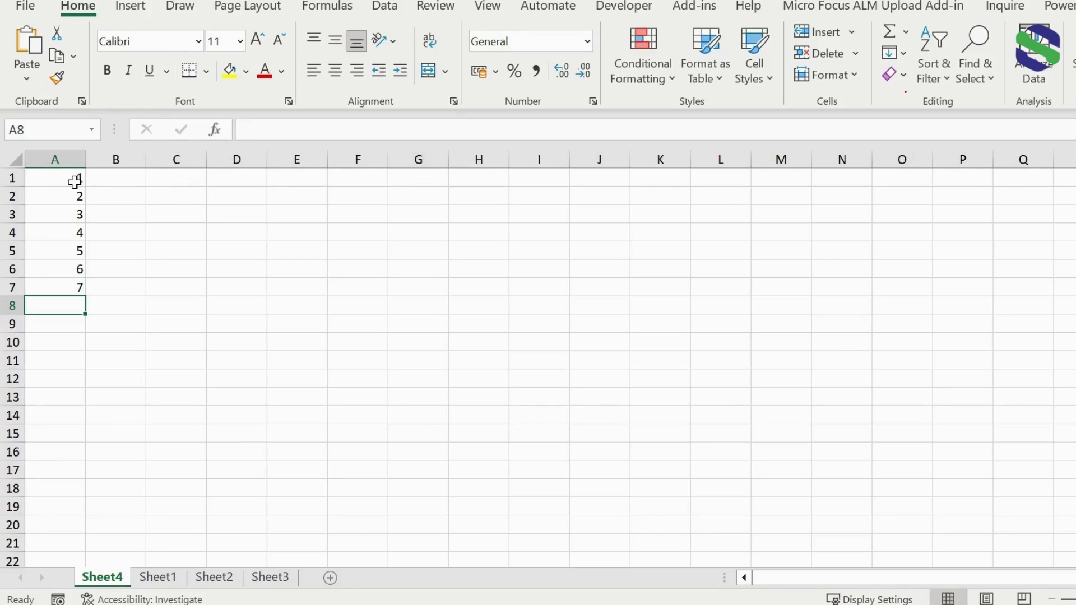
- Clear the numbers from cells A1 to A7
{"action": "left_click_drag", "start_coordinate": [72, 178], "coordinate": [64, 282]}
{"action": "key", "text": "Delete"}
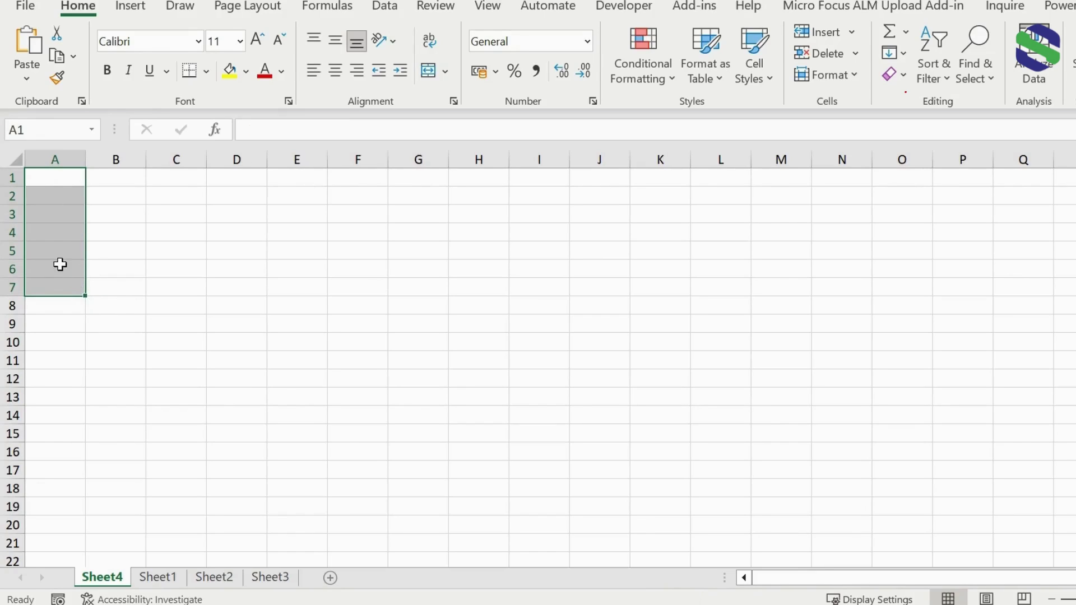
{"action": "left_click", "coordinate": [108, 209]}
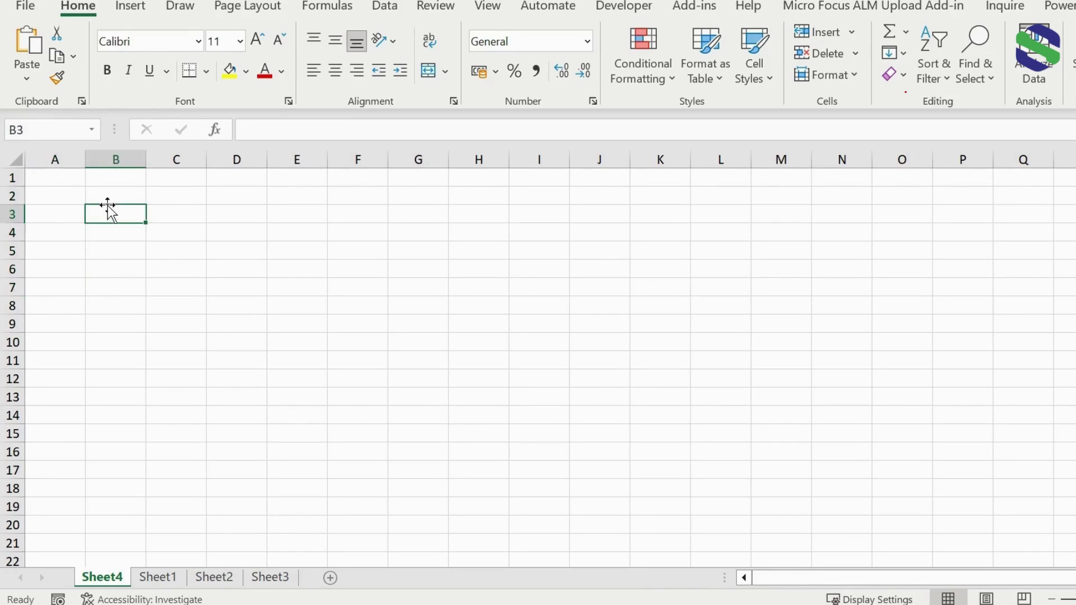
- Enter 1 in cell A1 and autofill it down to A20 with the Fill Series option
{"action": "left_click", "coordinate": [66, 180]}
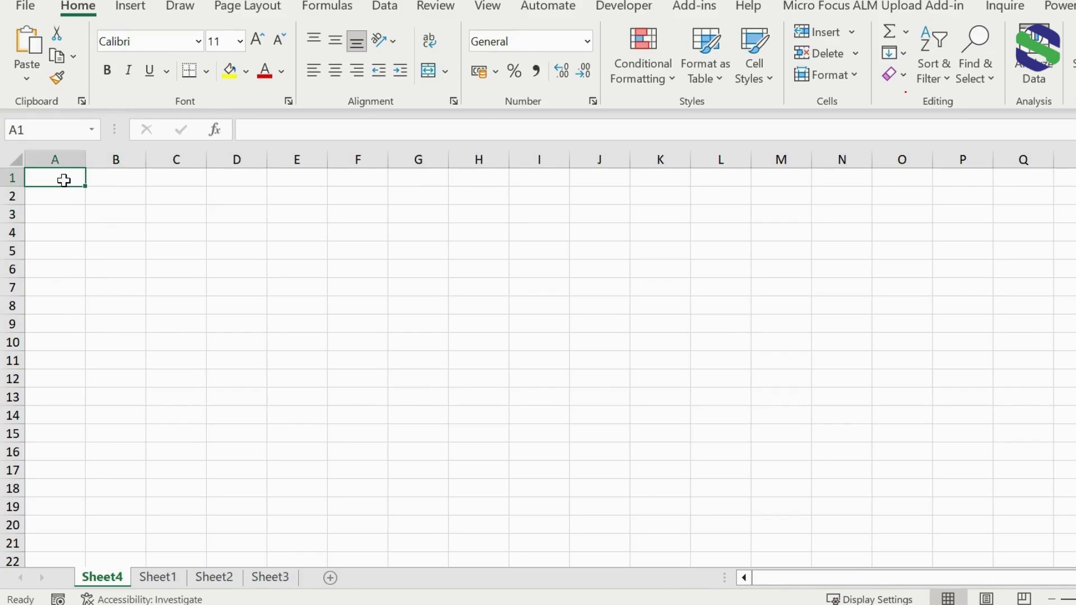
{"action": "type", "text": "1"}
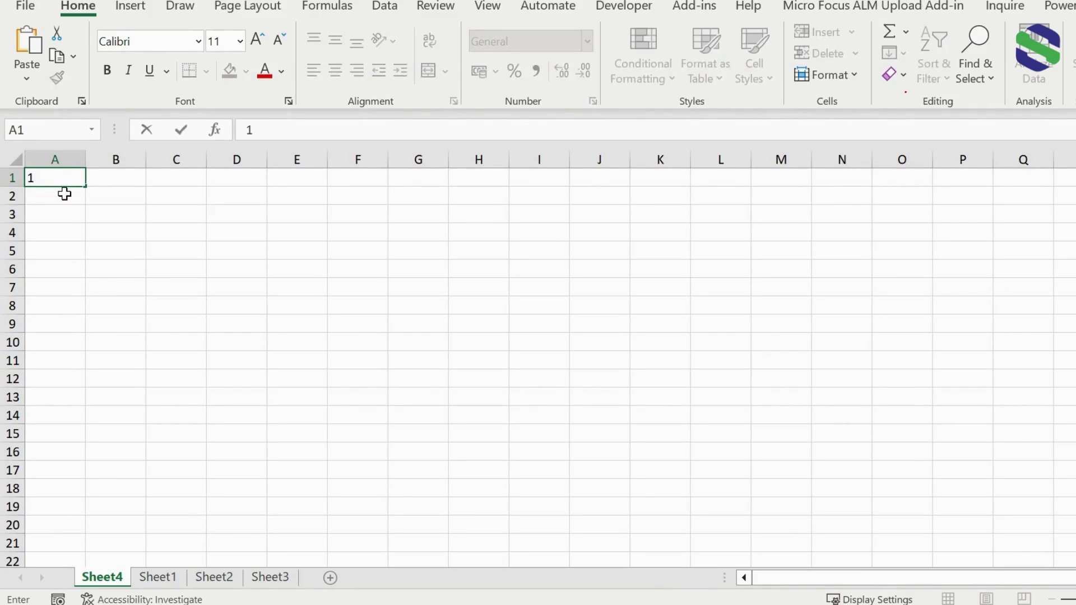
{"action": "left_click", "coordinate": [67, 197]}
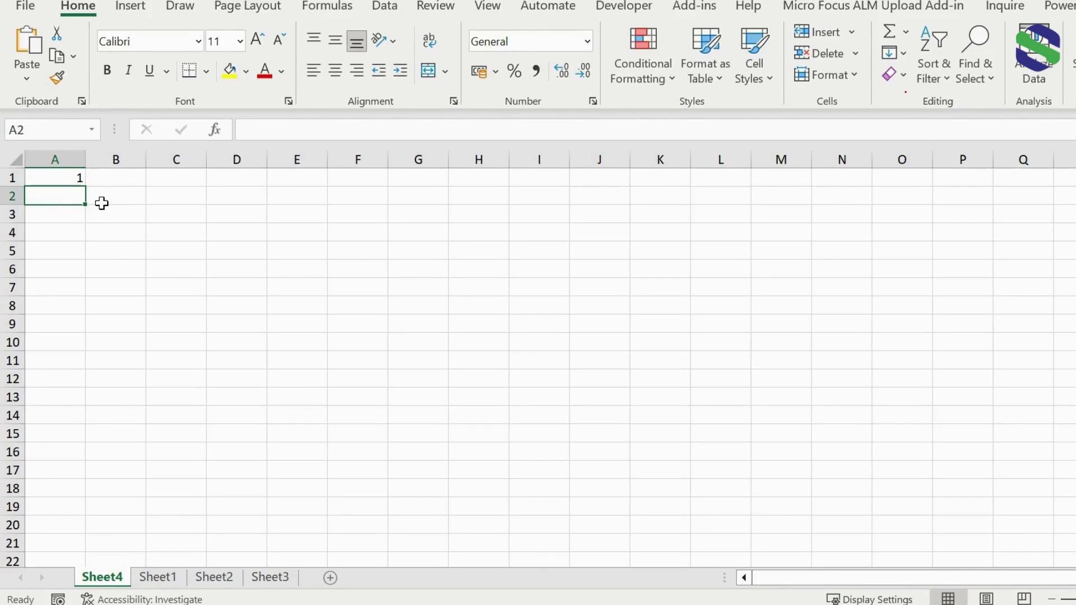
{"action": "left_click", "coordinate": [73, 178]}
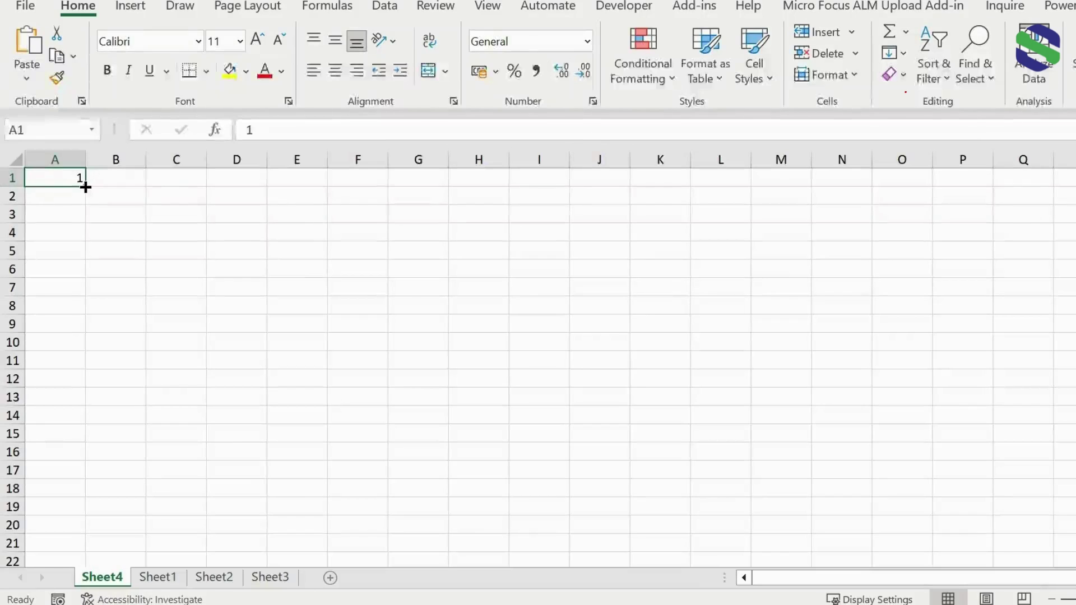
{"action": "left_click_drag", "start_coordinate": [85, 188], "coordinate": [71, 538]}
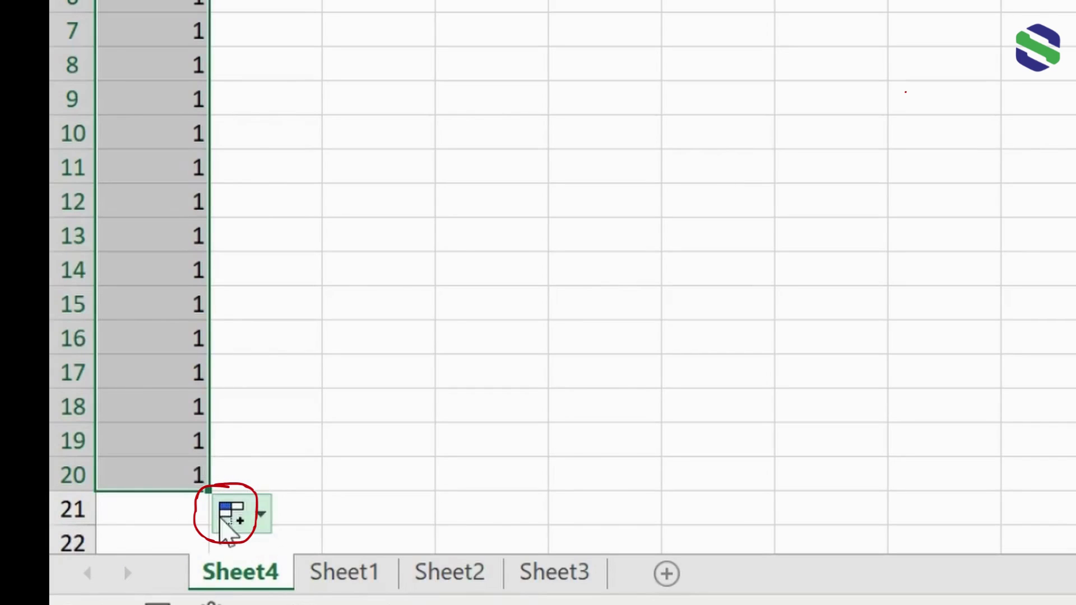
{"action": "left_click", "coordinate": [262, 519]}
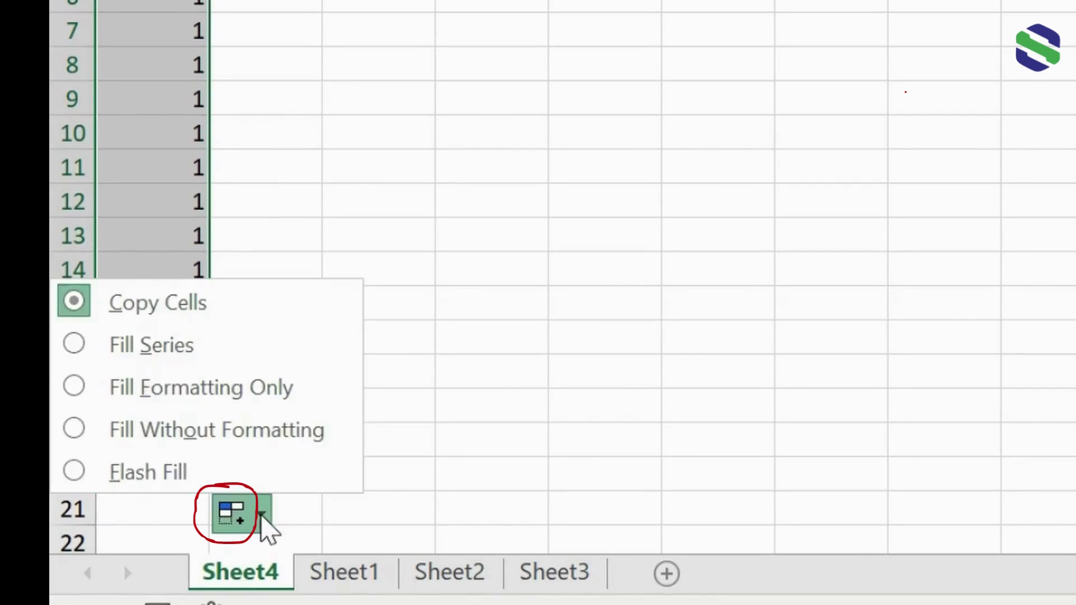
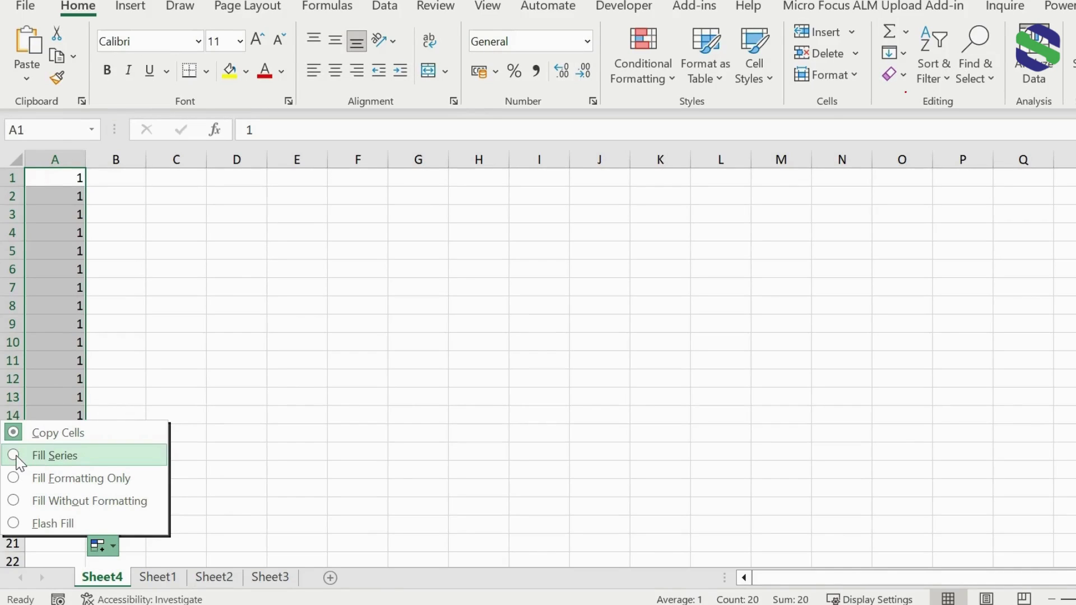
{"action": "left_click", "coordinate": [17, 457]}
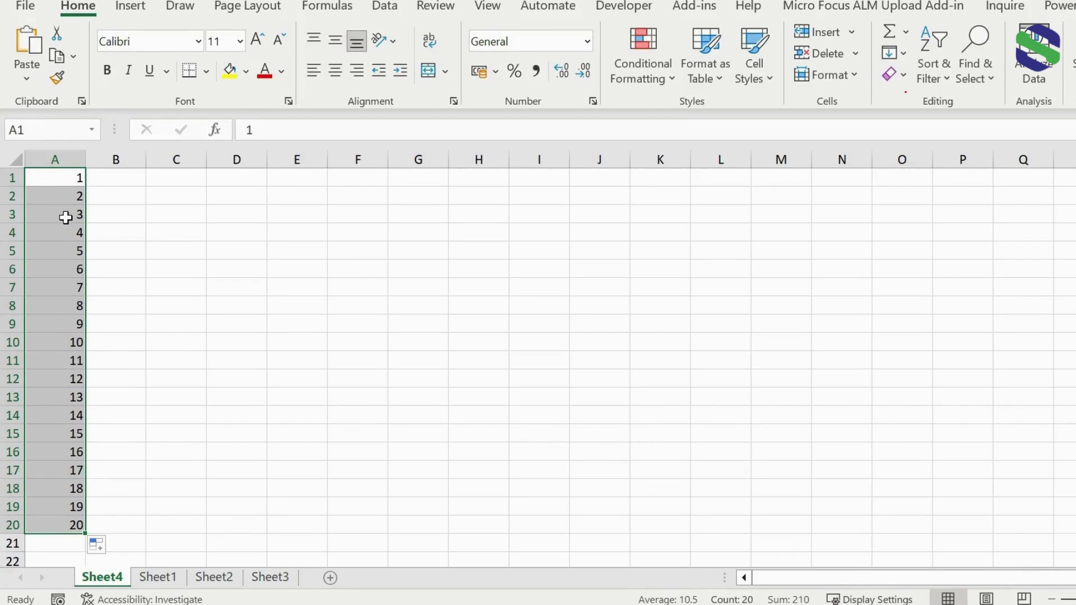
- Clear cells A1 to A20 and enter 1 again in A1
{"action": "key", "text": "Delete"}
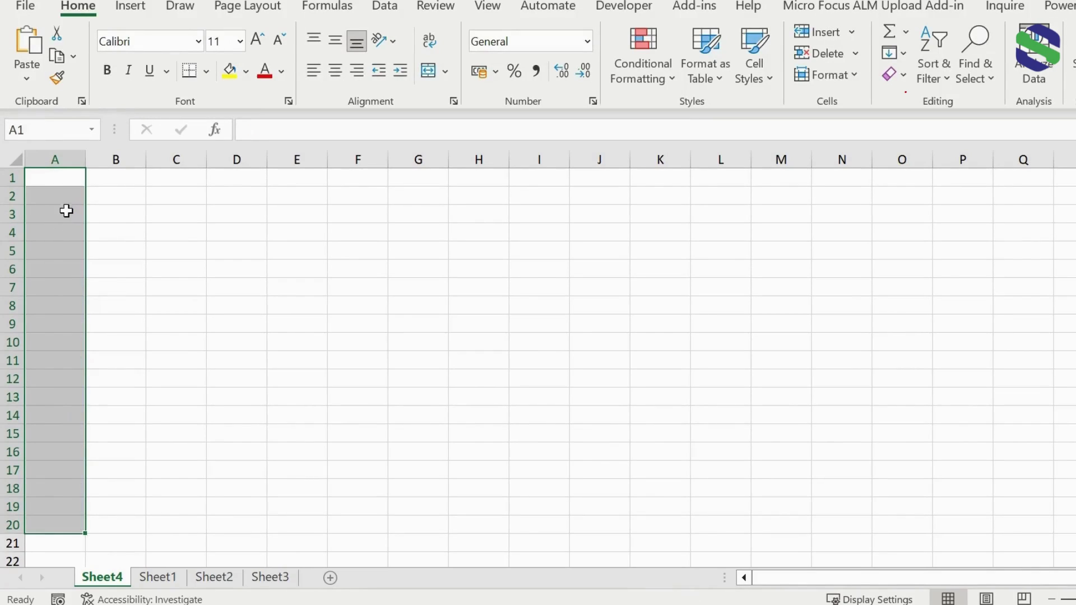
{"action": "left_click", "coordinate": [64, 178]}
{"action": "type", "text": "1"}
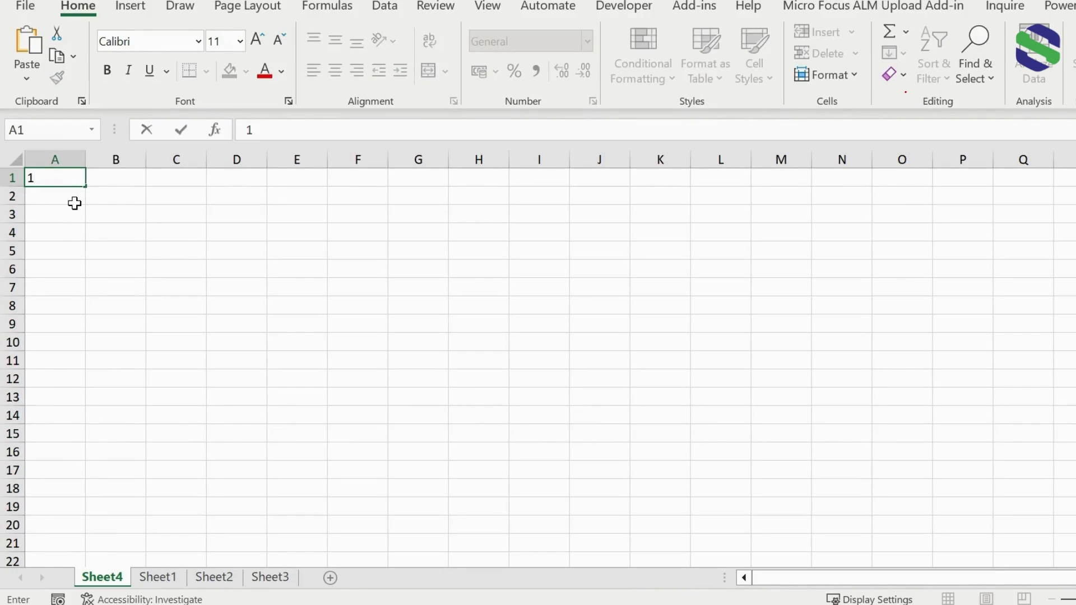
{"action": "key", "text": "Return"}
{"action": "left_click", "coordinate": [83, 180]}
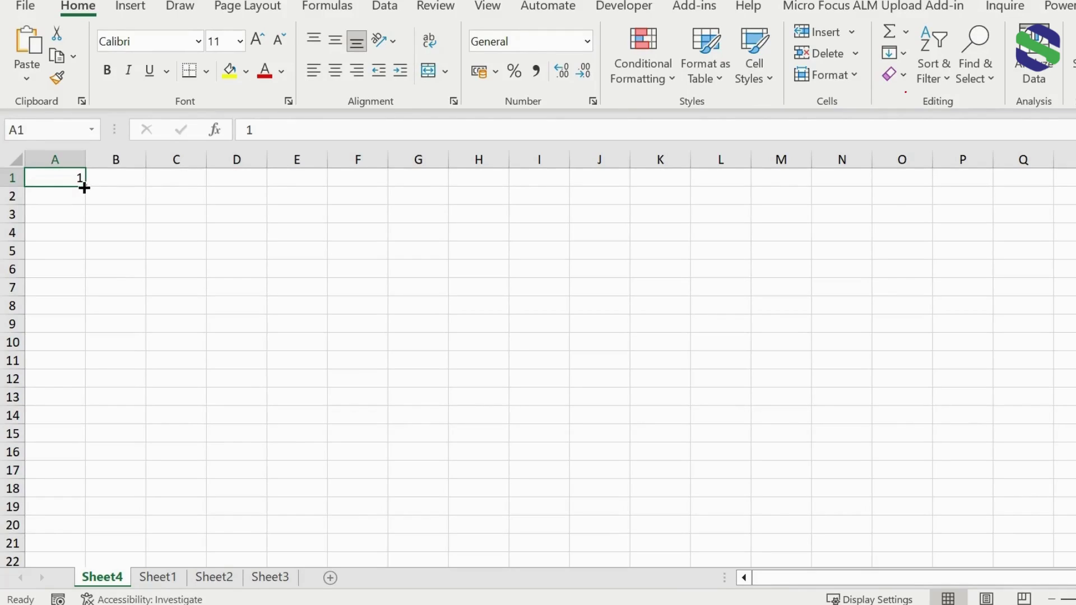
- Autofill A1 down to A100 with the Fill Series option and check the numbers down the column
{"action": "left_click_drag", "start_coordinate": [84, 188], "coordinate": [79, 241]}
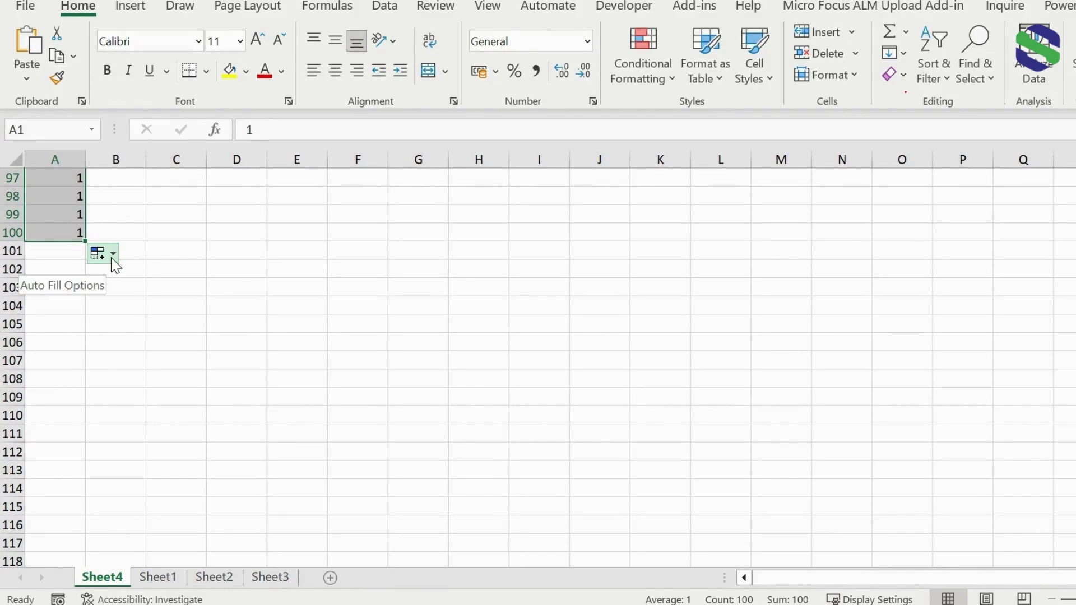
{"action": "left_click", "coordinate": [115, 254]}
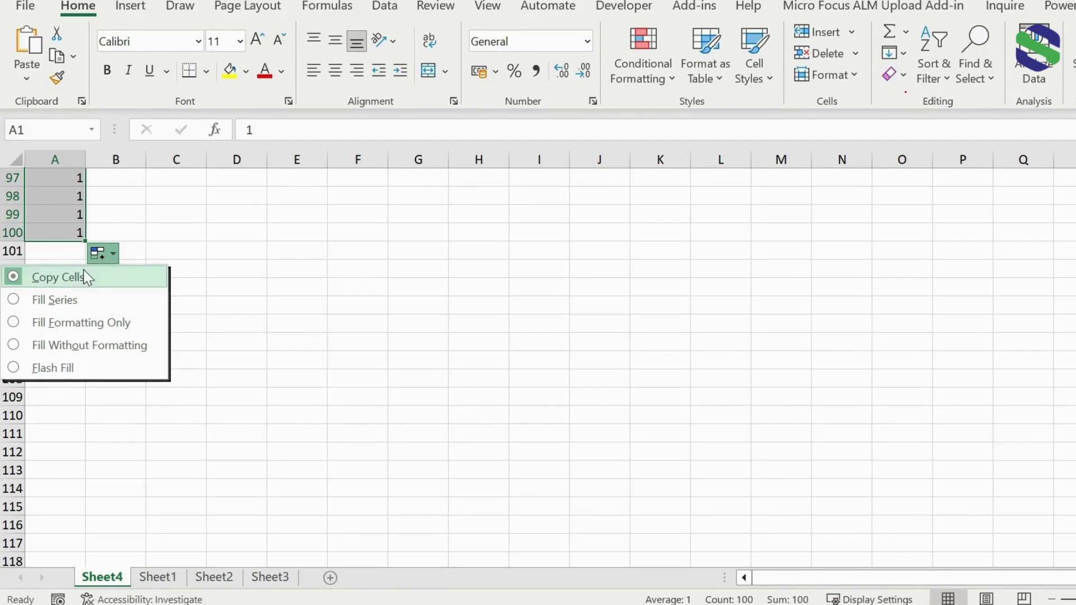
{"action": "left_click", "coordinate": [15, 299]}
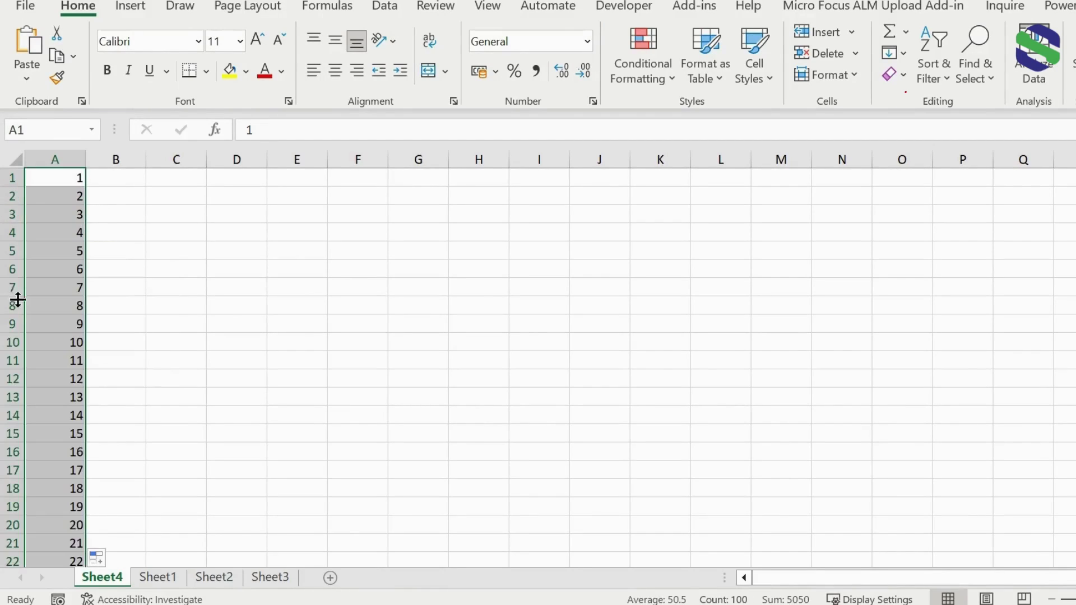
{"action": "scroll", "coordinate": [81, 255], "scroll_direction": "down", "scroll_amount": 8}
{"action": "scroll", "coordinate": [83, 256], "scroll_direction": "down", "scroll_amount": 20}
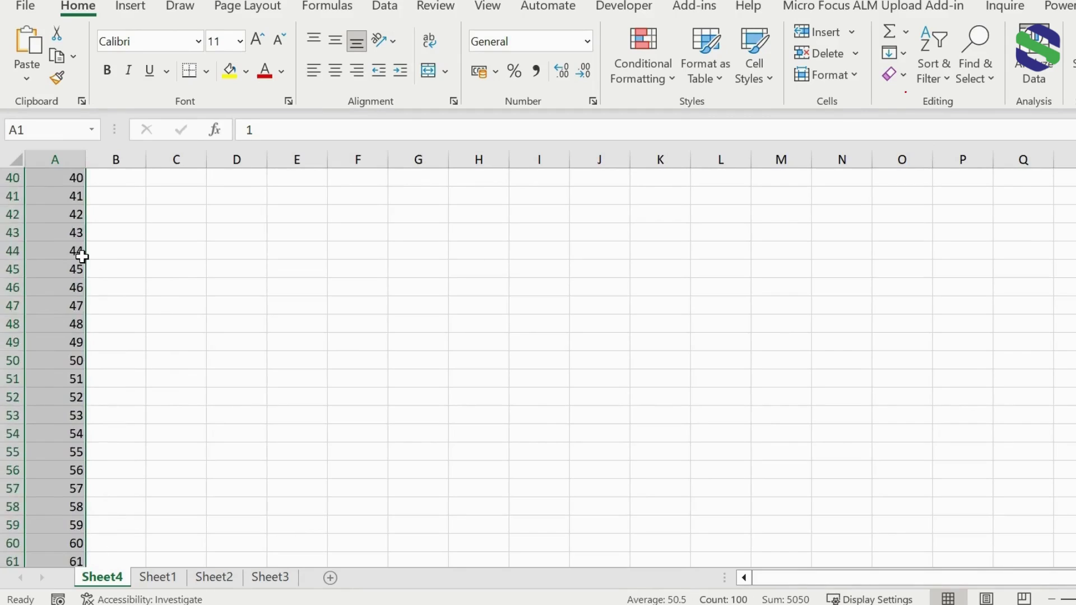
{"action": "scroll", "coordinate": [78, 257], "scroll_direction": "down", "scroll_amount": 1}
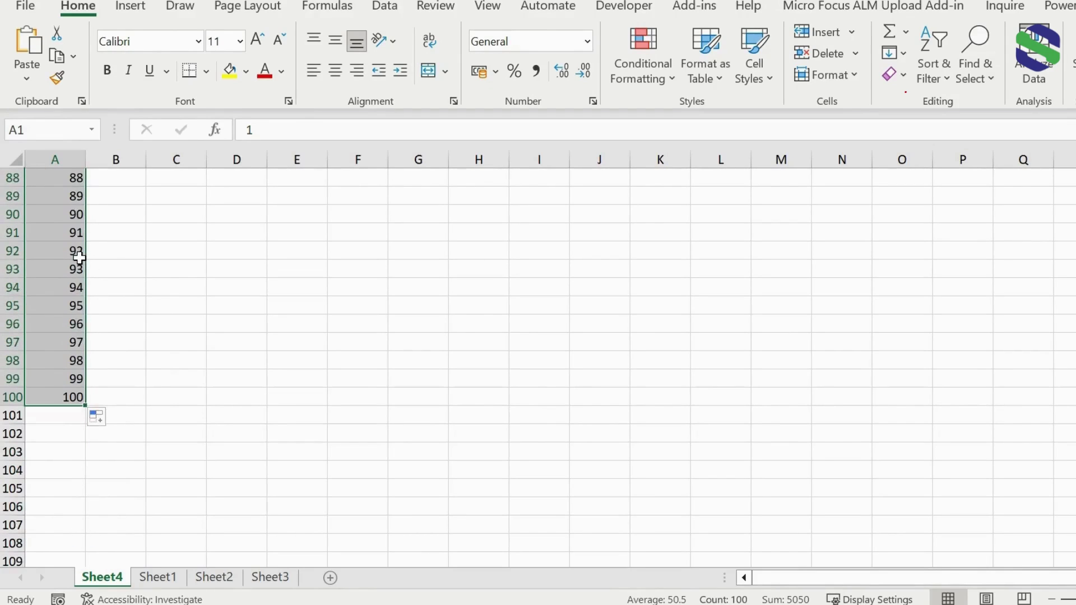
{"action": "scroll", "coordinate": [77, 257], "scroll_direction": "up", "scroll_amount": 14}
{"action": "scroll", "coordinate": [78, 258], "scroll_direction": "up", "scroll_amount": 15}
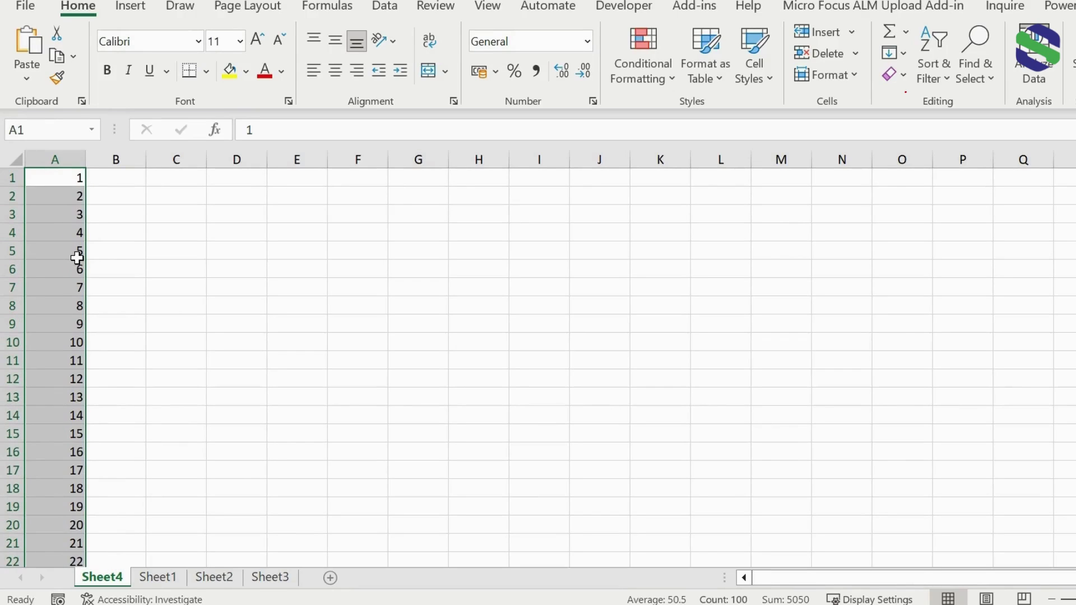
- Clear cells A1 to A100 and enter 1 in A1 as the starting value
{"action": "key", "text": "Delete"}
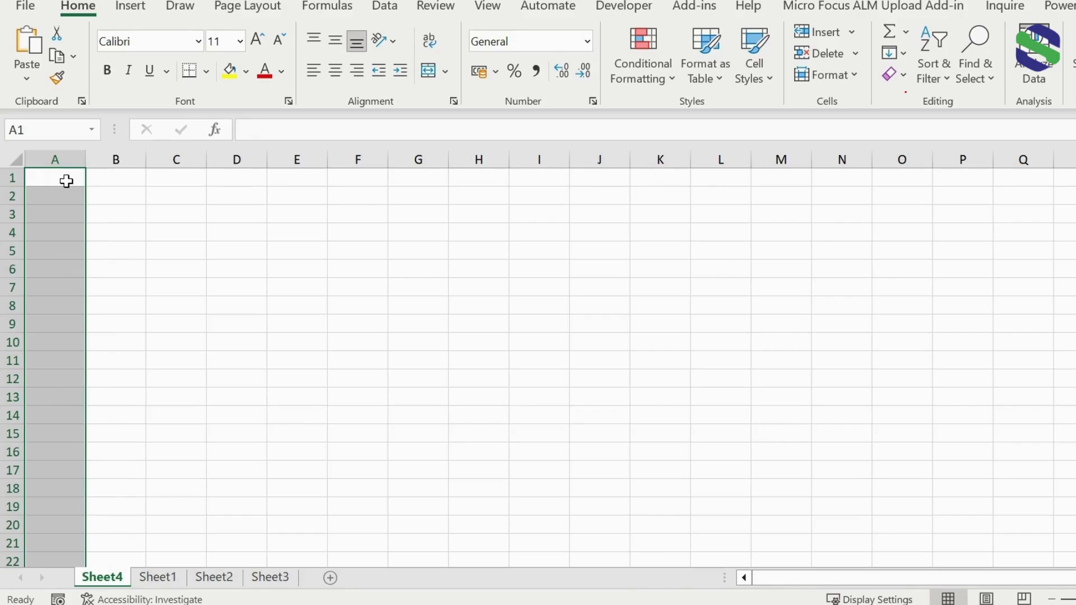
{"action": "left_click", "coordinate": [66, 180]}
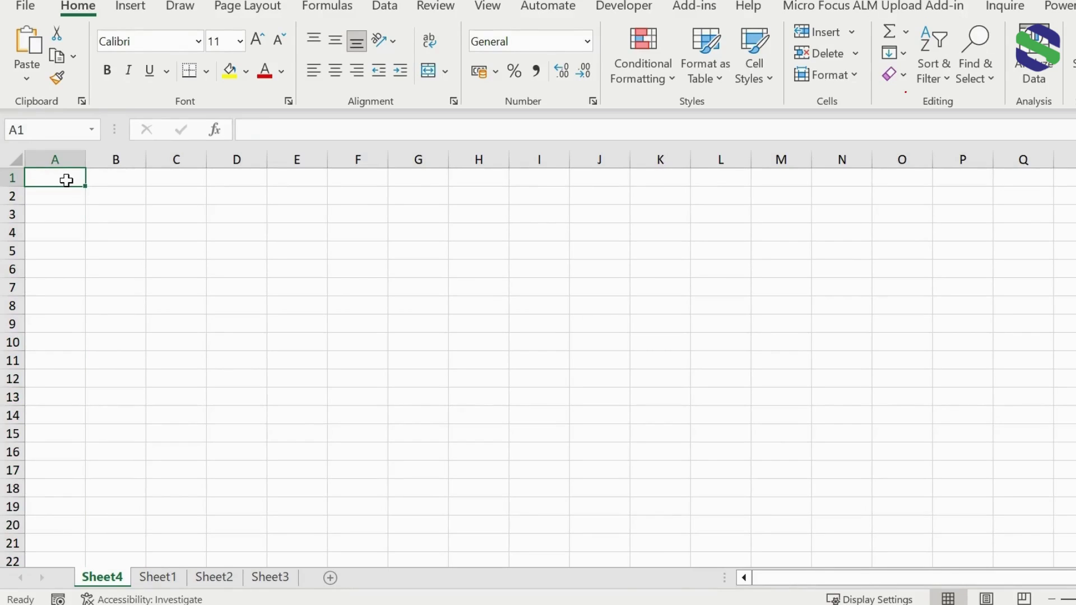
{"action": "type", "text": "1"}
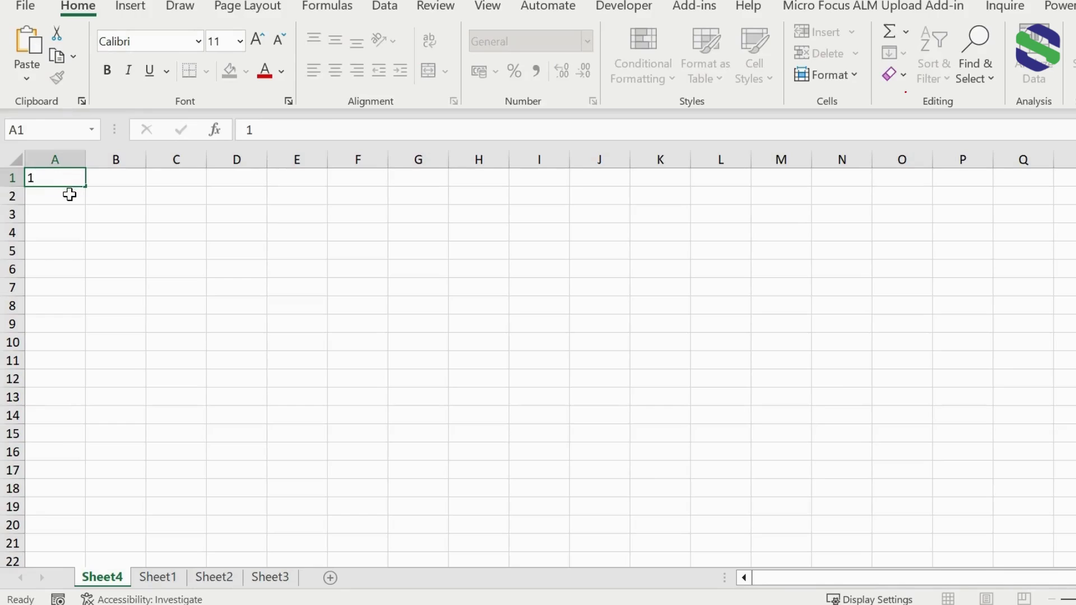
{"action": "key", "text": "Return"}
{"action": "left_click", "coordinate": [62, 178]}
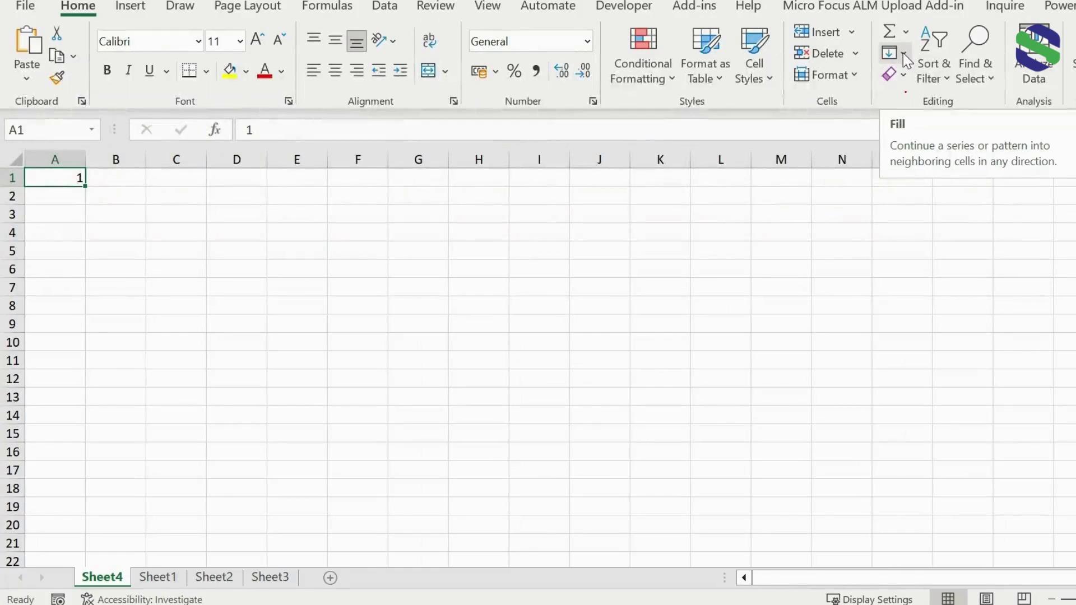
- Try the Series fill from A1 in columns, linear type, up to a stop value of 20, and undo it
{"action": "left_click", "coordinate": [762, 116]}
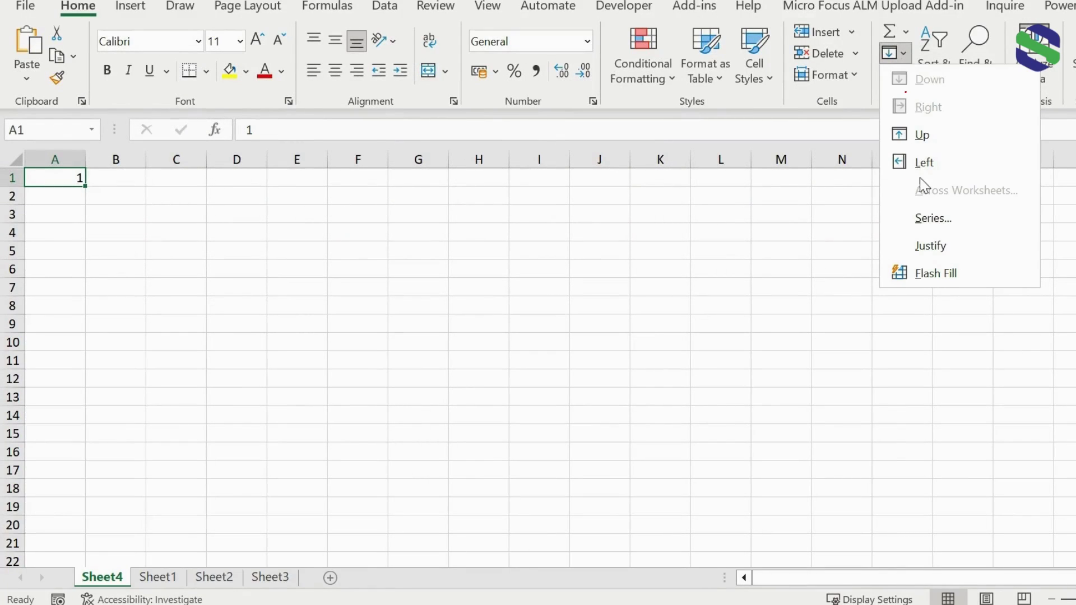
{"action": "left_click", "coordinate": [934, 218]}
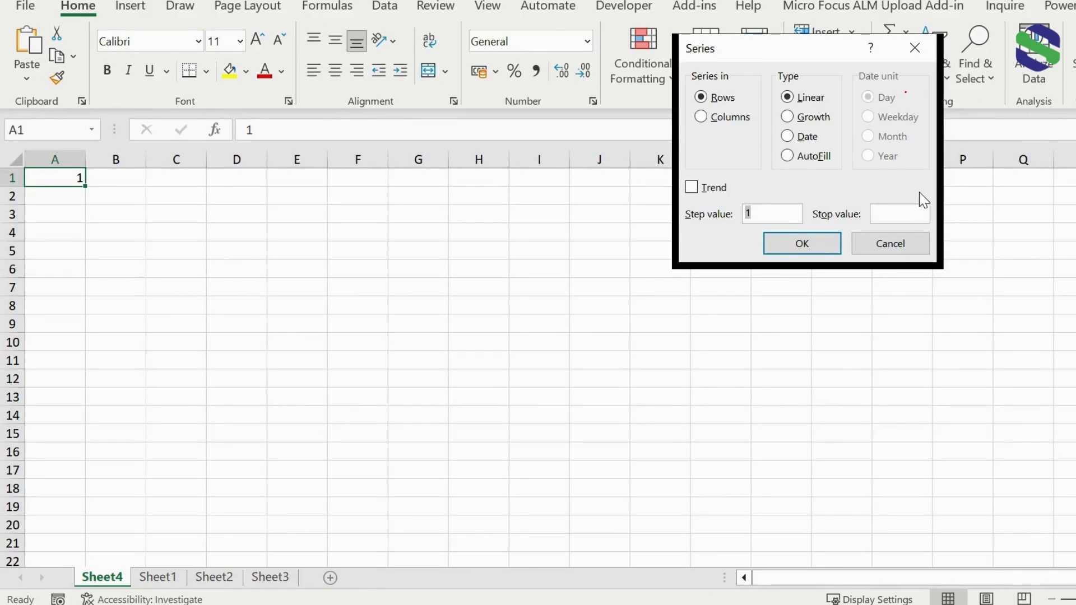
{"action": "left_click", "coordinate": [702, 119]}
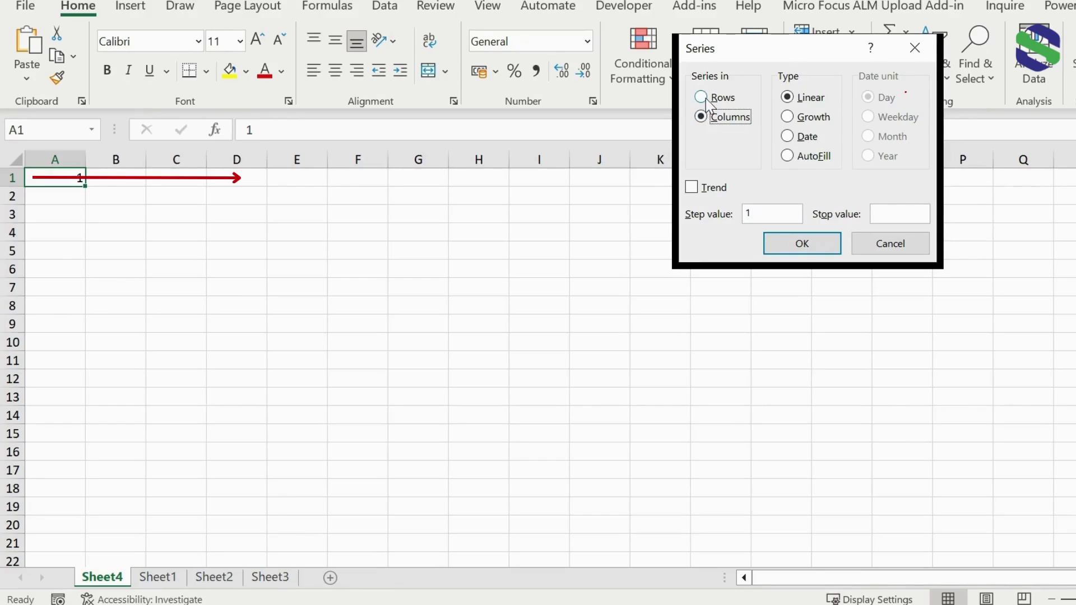
{"action": "left_click", "coordinate": [701, 98]}
{"action": "left_click", "coordinate": [702, 116]}
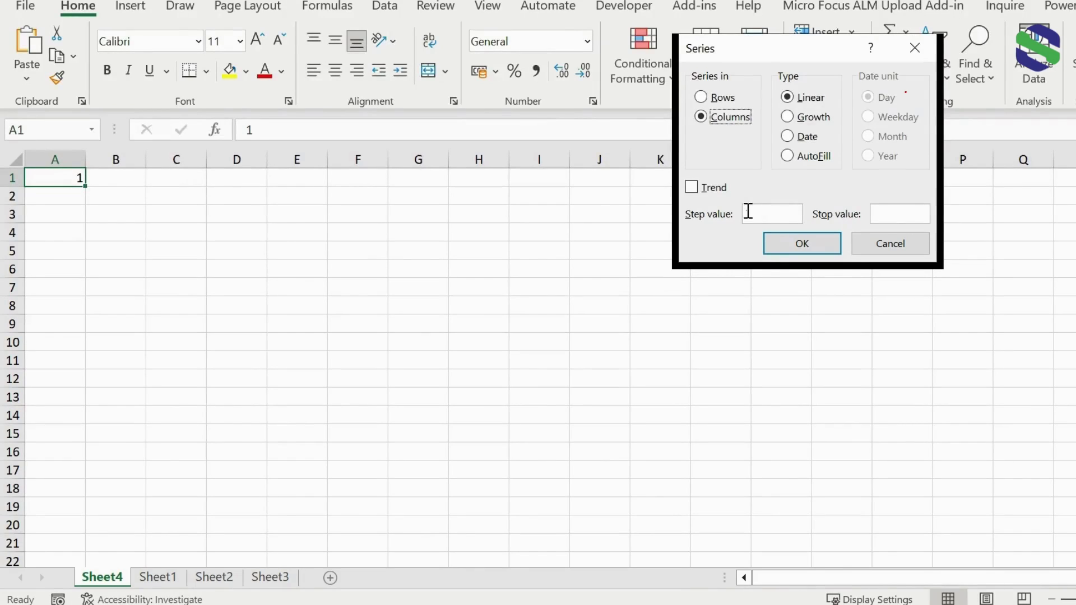
{"action": "left_click", "coordinate": [886, 212]}
{"action": "left_click", "coordinate": [797, 244]}
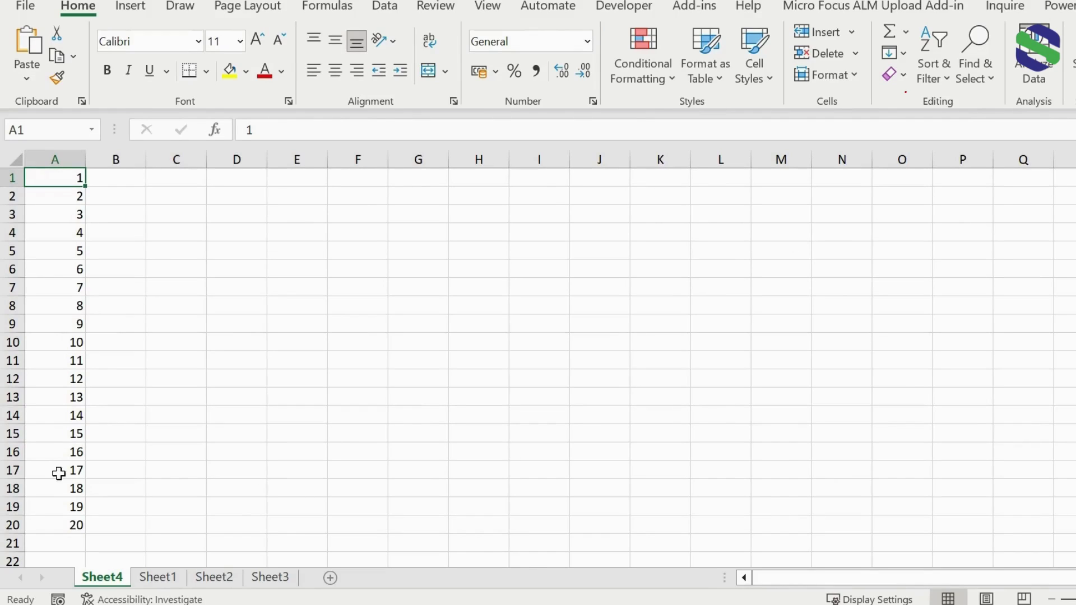
{"action": "key", "text": "ctrl+z"}
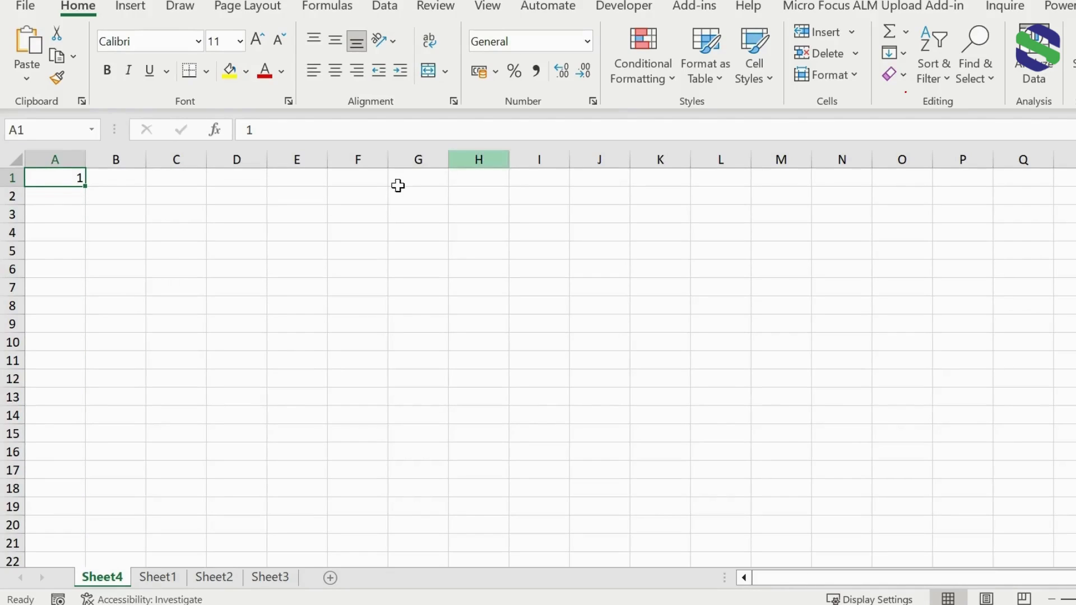
- Fill a linear series in columns from A1 with step value 1, extending beyond row 55, and check the numbers
{"action": "left_click", "coordinate": [904, 56]}
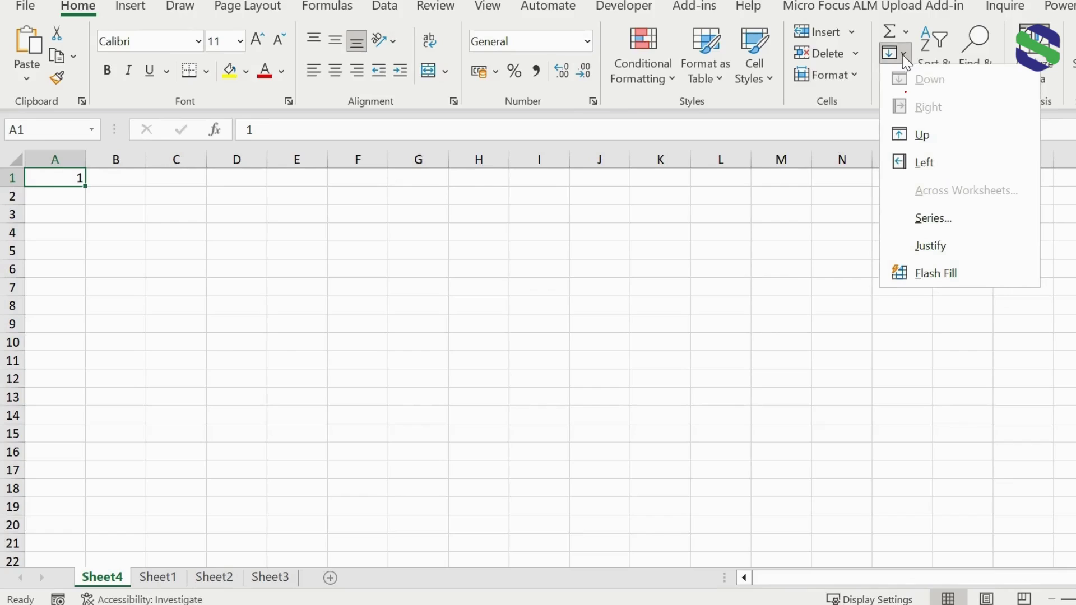
{"action": "left_click", "coordinate": [932, 219]}
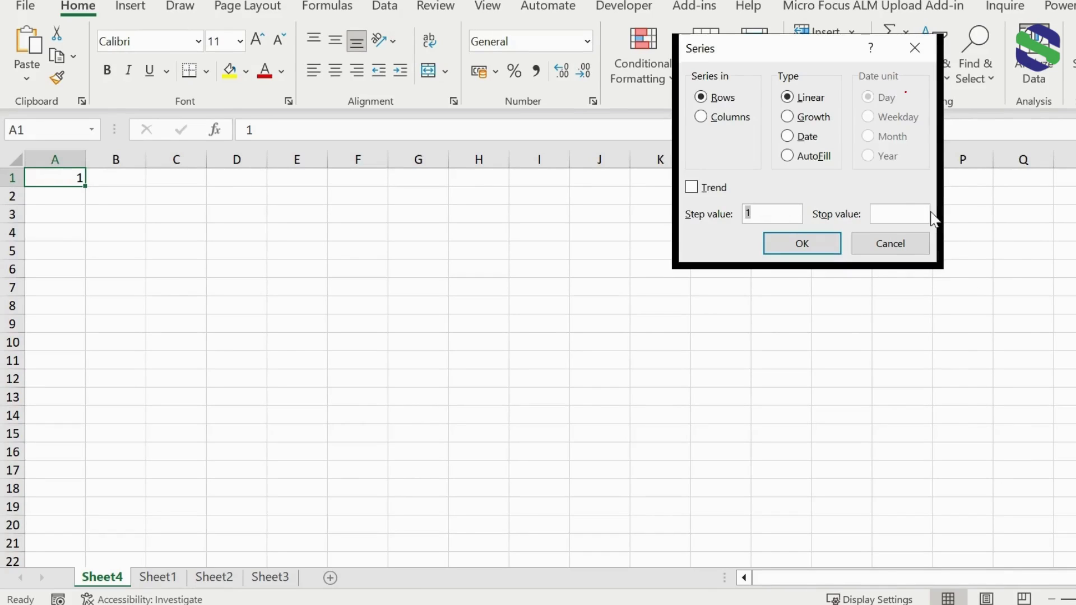
{"action": "left_click", "coordinate": [702, 117]}
{"action": "left_click", "coordinate": [889, 216]}
{"action": "left_click", "coordinate": [802, 245]}
{"action": "scroll", "coordinate": [339, 398], "scroll_direction": "down", "scroll_amount": 20}
{"action": "scroll", "coordinate": [344, 391], "scroll_direction": "down", "scroll_amount": 8}
{"action": "scroll", "coordinate": [137, 401], "scroll_direction": "up", "scroll_amount": 12}
{"action": "scroll", "coordinate": [130, 395], "scroll_direction": "up", "scroll_amount": 17}
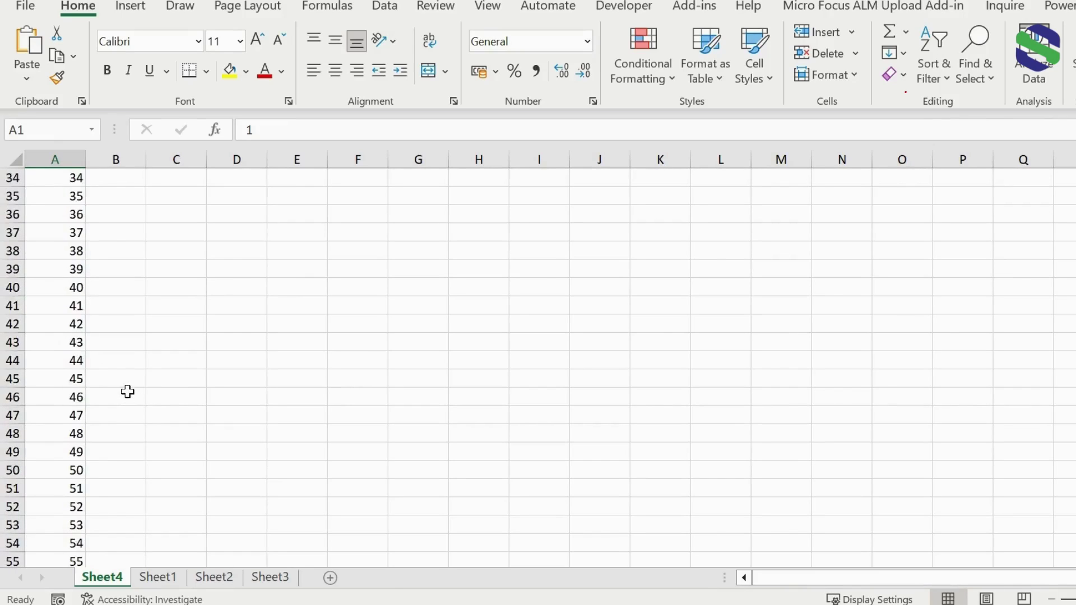
- Enter 2 in cell D1 as the starting value for a new series
{"action": "left_click", "coordinate": [241, 248]}
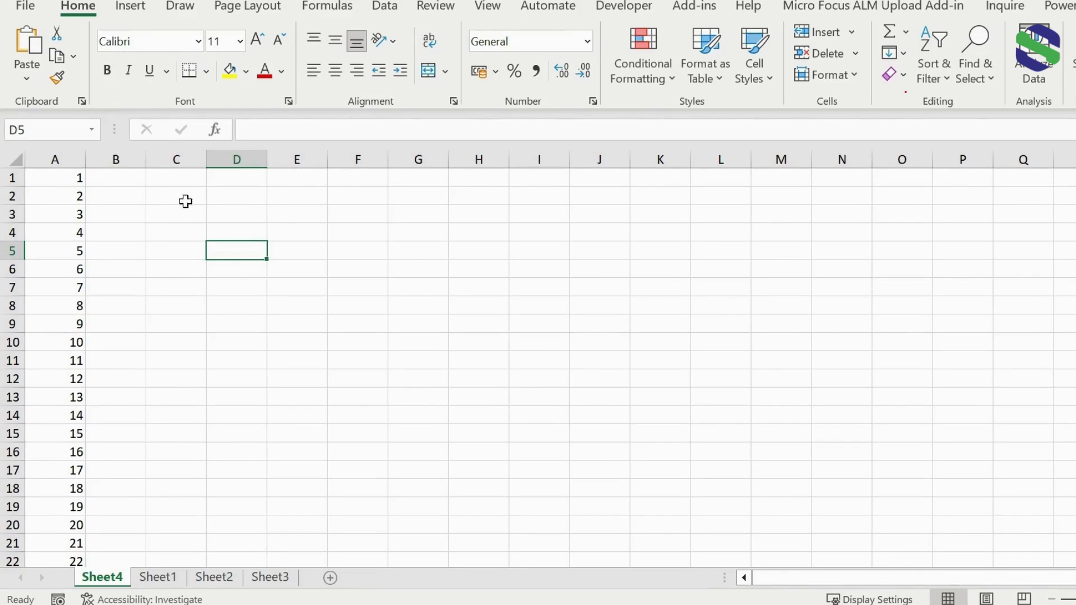
{"action": "left_click", "coordinate": [233, 180]}
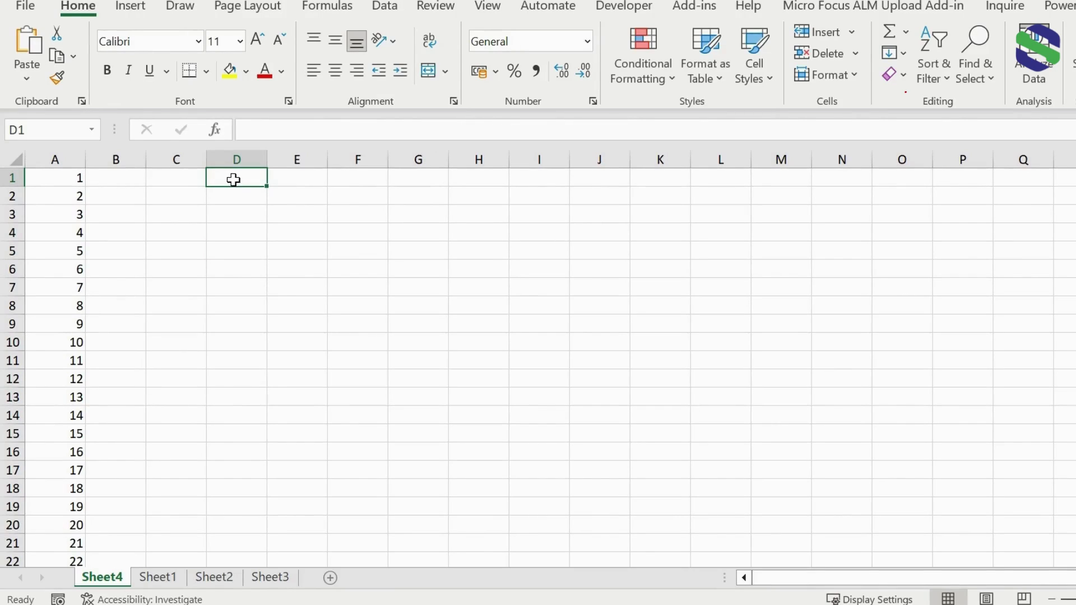
{"action": "type", "text": "2"}
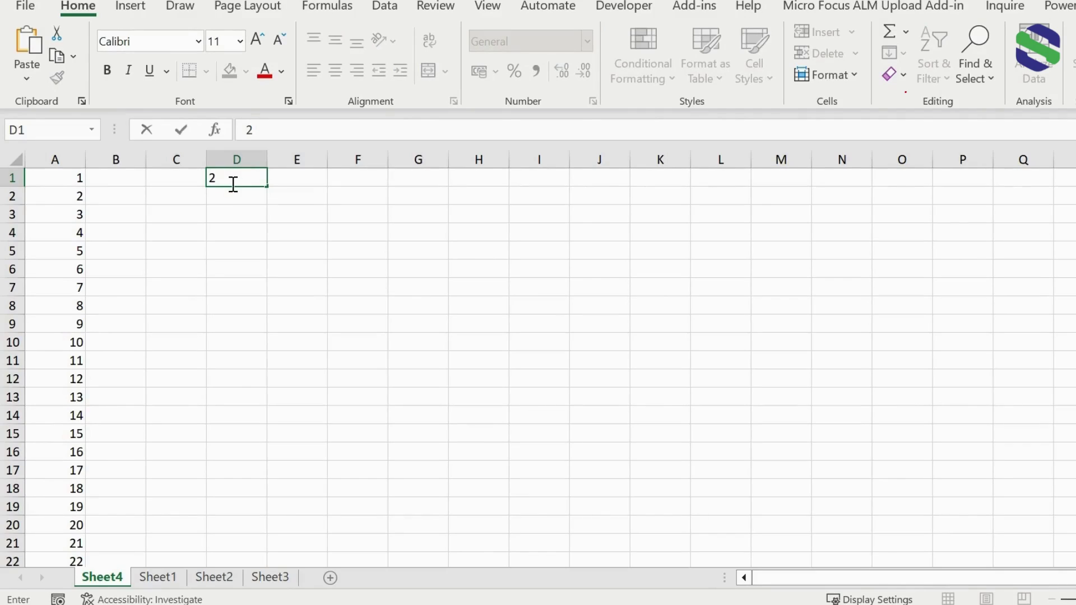
{"action": "left_click", "coordinate": [242, 196]}
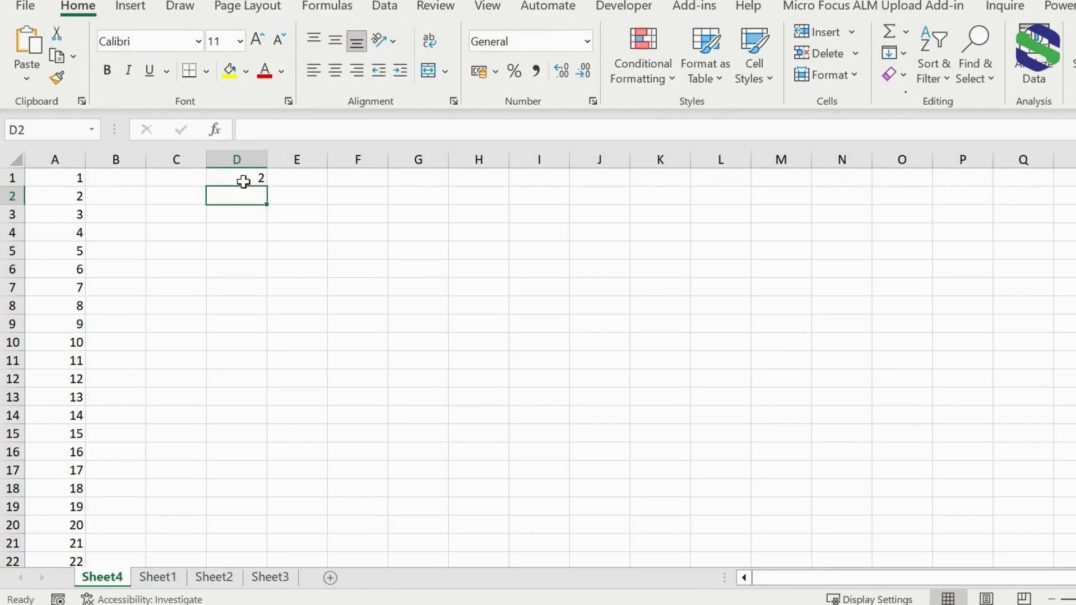
{"action": "left_click", "coordinate": [243, 181]}
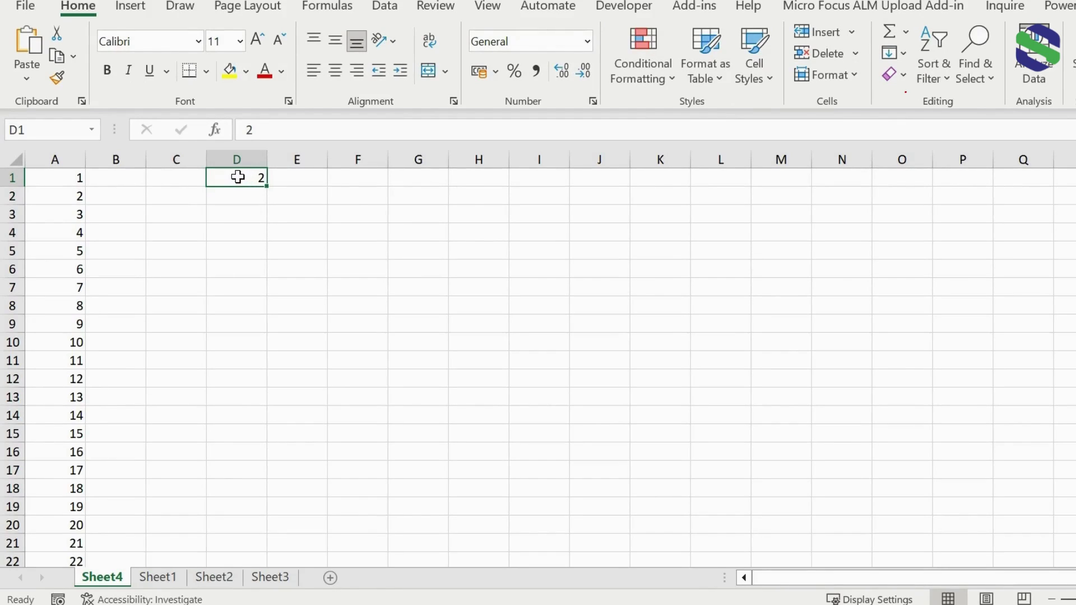
- Fill a linear series in columns from D1 with step value 2 and check the numbers down column D
{"action": "left_click", "coordinate": [900, 53]}
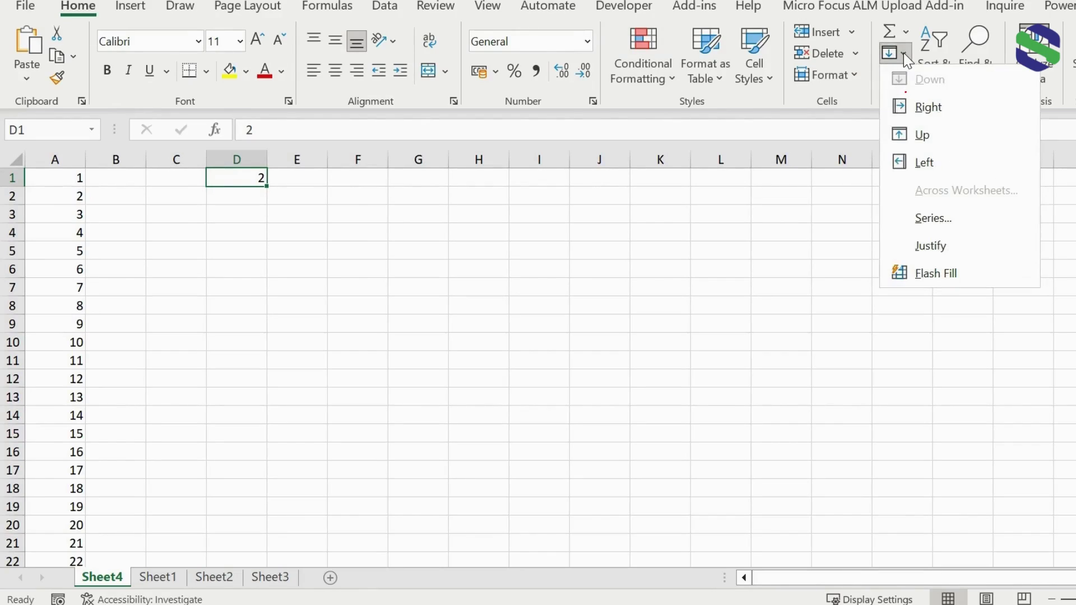
{"action": "left_click", "coordinate": [922, 217]}
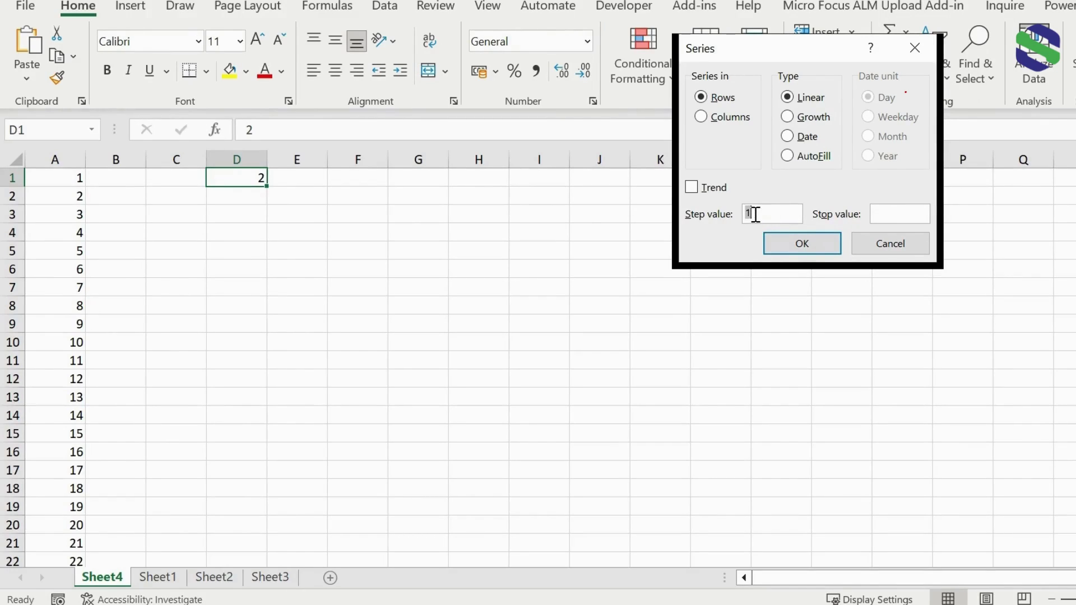
{"action": "left_click", "coordinate": [702, 117]}
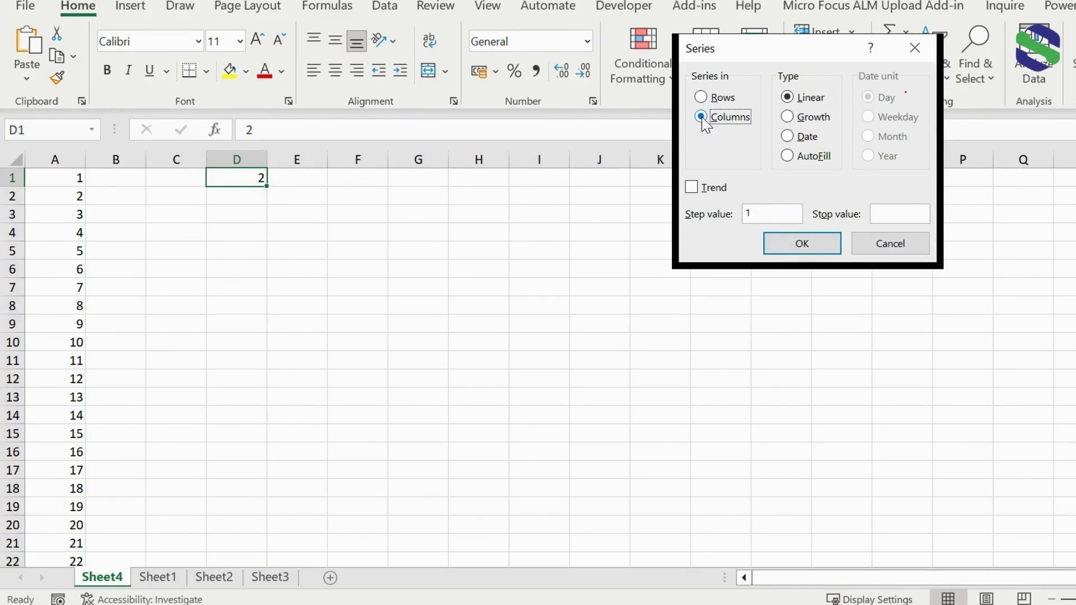
{"action": "double_click", "coordinate": [758, 215]}
{"action": "left_click", "coordinate": [896, 217]}
{"action": "left_click", "coordinate": [807, 247]}
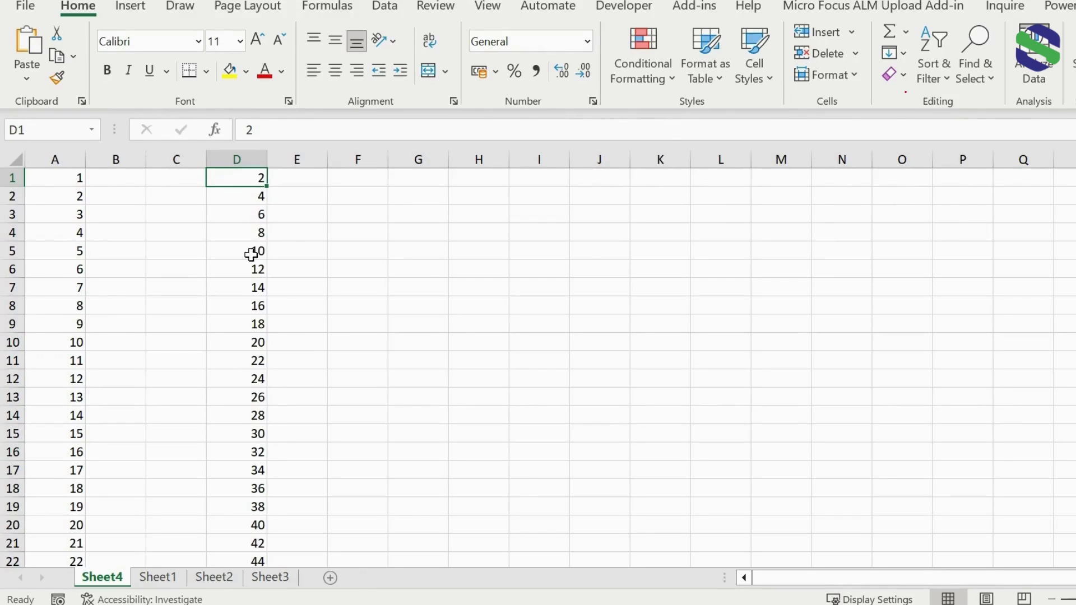
{"action": "scroll", "coordinate": [250, 257], "scroll_direction": "down", "scroll_amount": 5}
{"action": "scroll", "coordinate": [246, 302], "scroll_direction": "up", "scroll_amount": 5}
- Enter 1 in cell F1 as the starting value for another series
{"action": "left_click", "coordinate": [373, 180]}
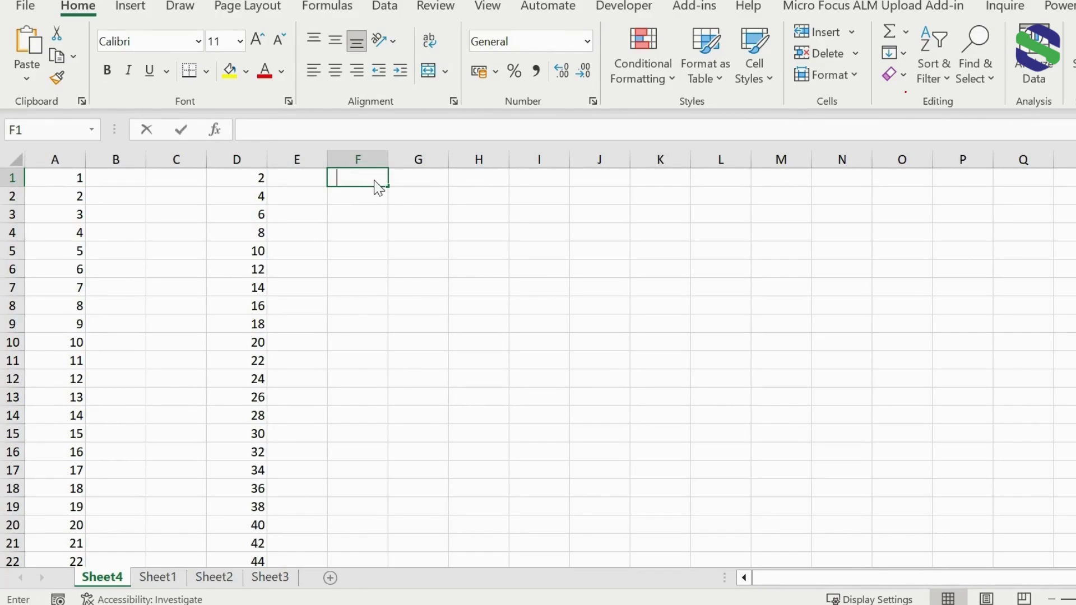
{"action": "type", "text": "1"}
{"action": "key", "text": "Return"}
{"action": "left_click", "coordinate": [367, 179]}
- Fill a linear series in columns from F1 with step value 3 and stop value 45
{"action": "key", "text": "alt"}
{"action": "key", "text": "h"}
{"action": "key", "text": "f"}
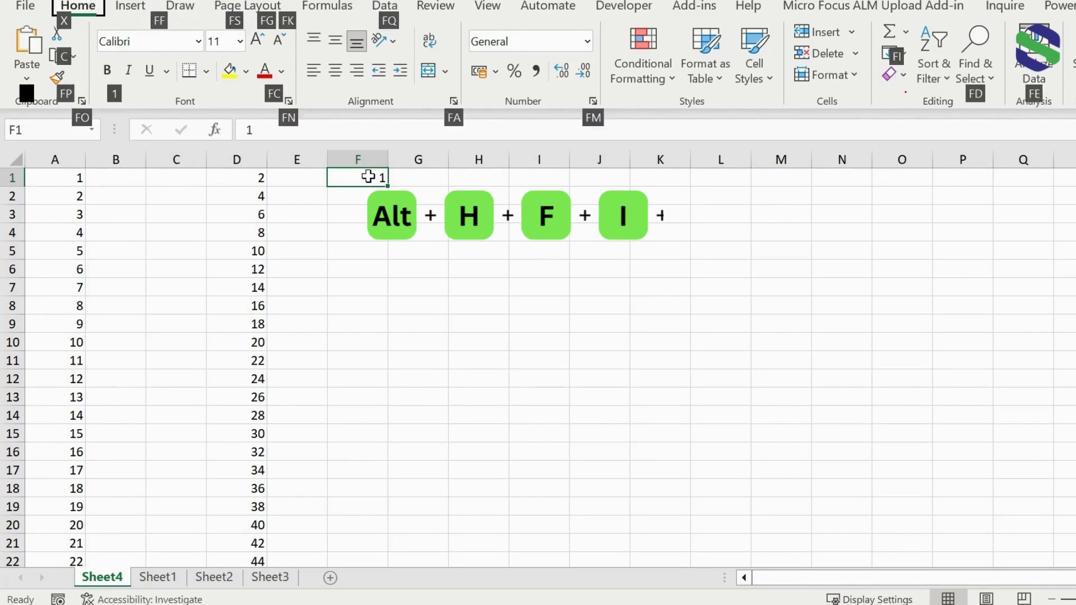
{"action": "key", "text": "i"}
{"action": "key", "text": "s"}
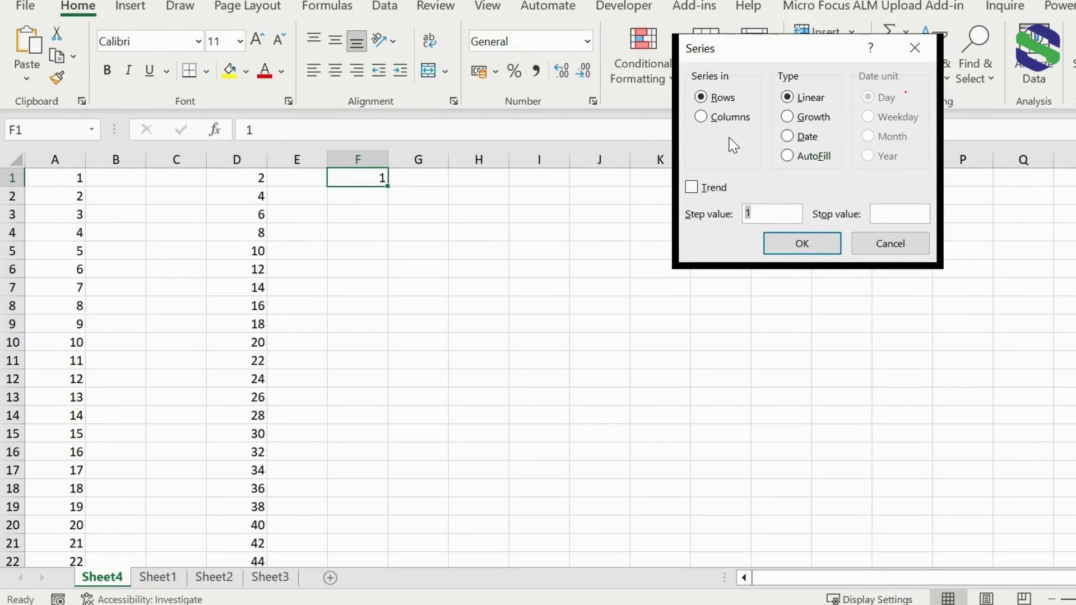
{"action": "left_click", "coordinate": [708, 118]}
{"action": "double_click", "coordinate": [752, 215]}
{"action": "left_click", "coordinate": [884, 213]}
{"action": "type", "text": "45"}
{"action": "left_click", "coordinate": [812, 243]}
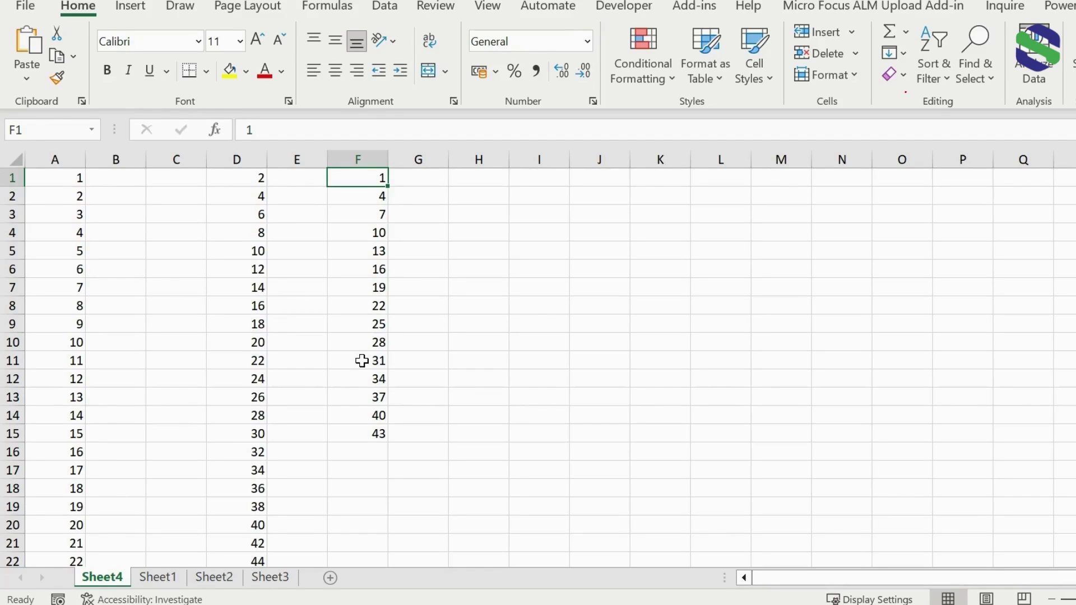
- Switch to Sheet1, check how far the Names list extends, and enter 1 in A2 under S/N
{"action": "left_click", "coordinate": [159, 578]}
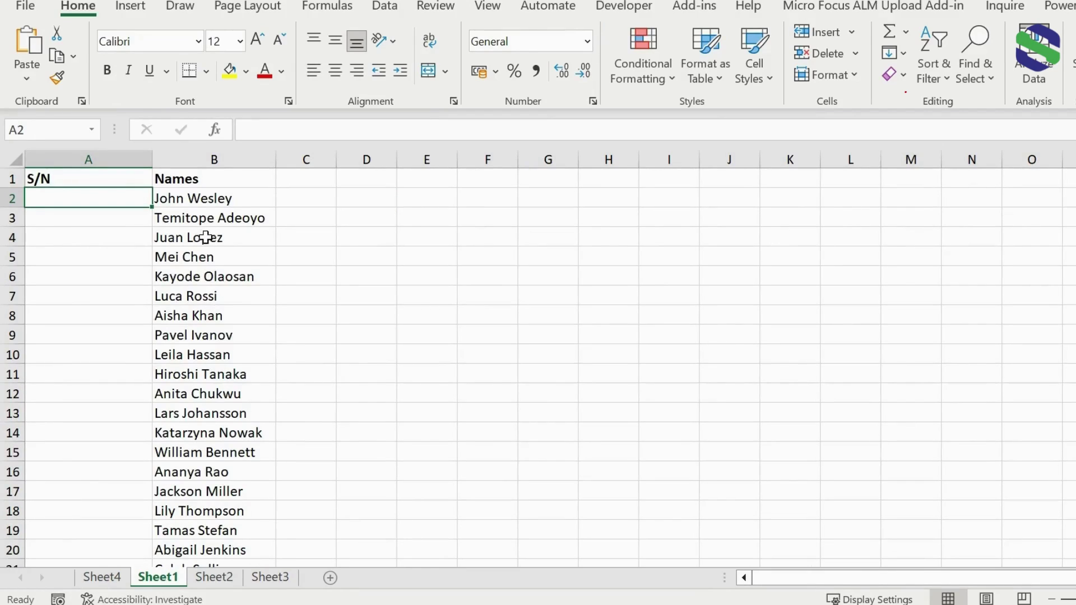
{"action": "scroll", "coordinate": [222, 266], "scroll_direction": "down", "scroll_amount": 5}
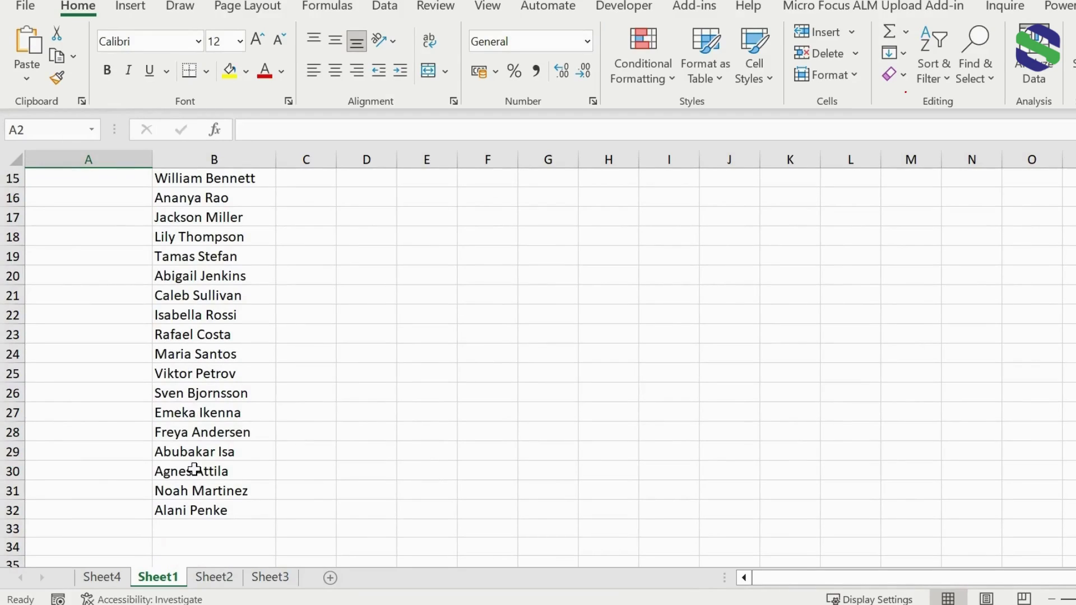
{"action": "scroll", "coordinate": [230, 449], "scroll_direction": "up", "scroll_amount": 5}
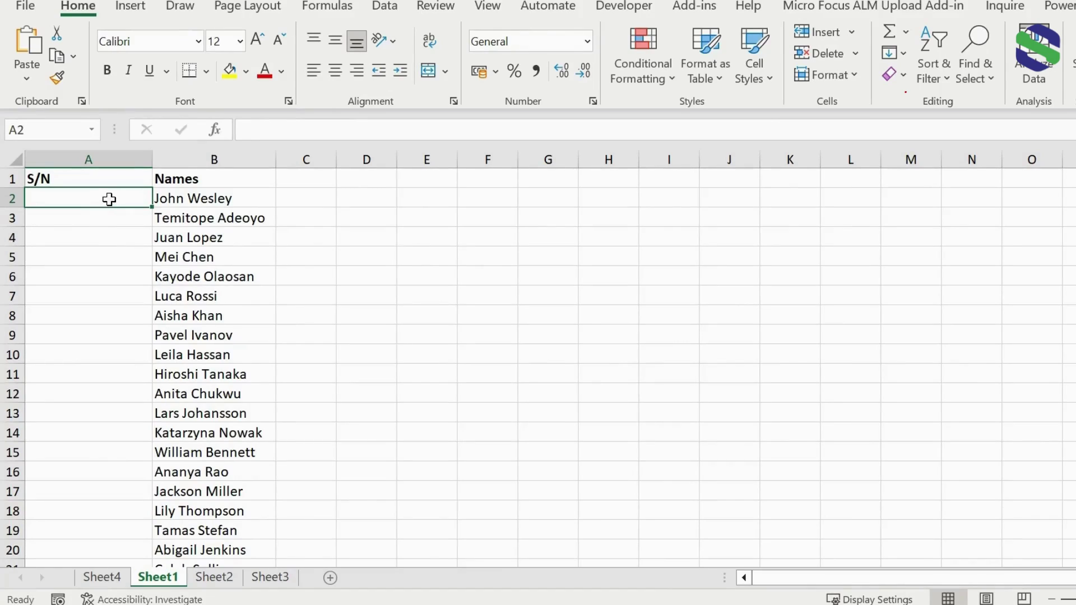
{"action": "type", "text": "1"}
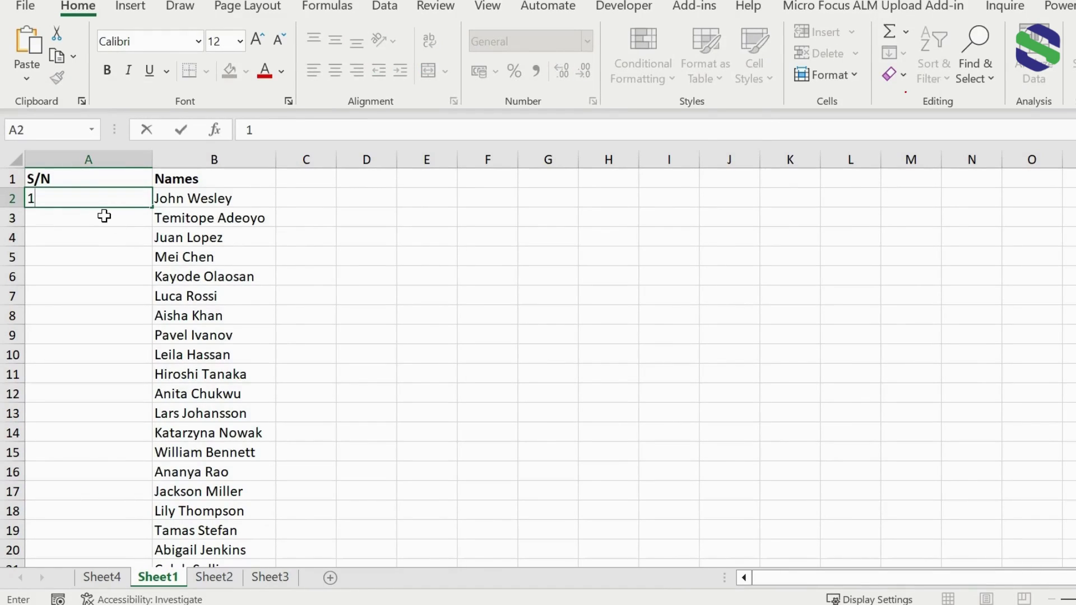
{"action": "left_click", "coordinate": [104, 216]}
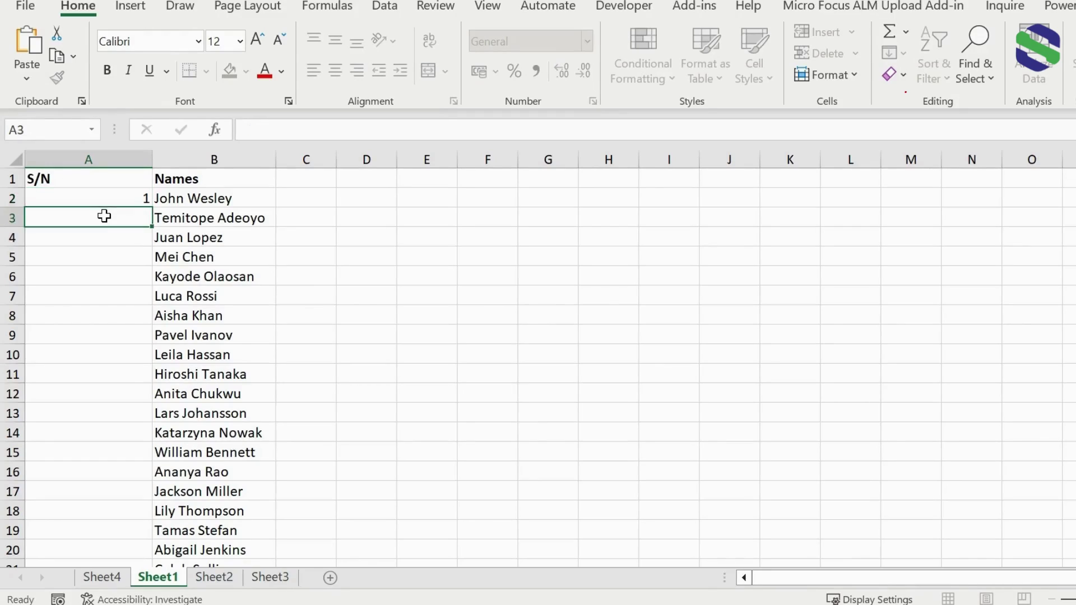
{"action": "left_click", "coordinate": [116, 197]}
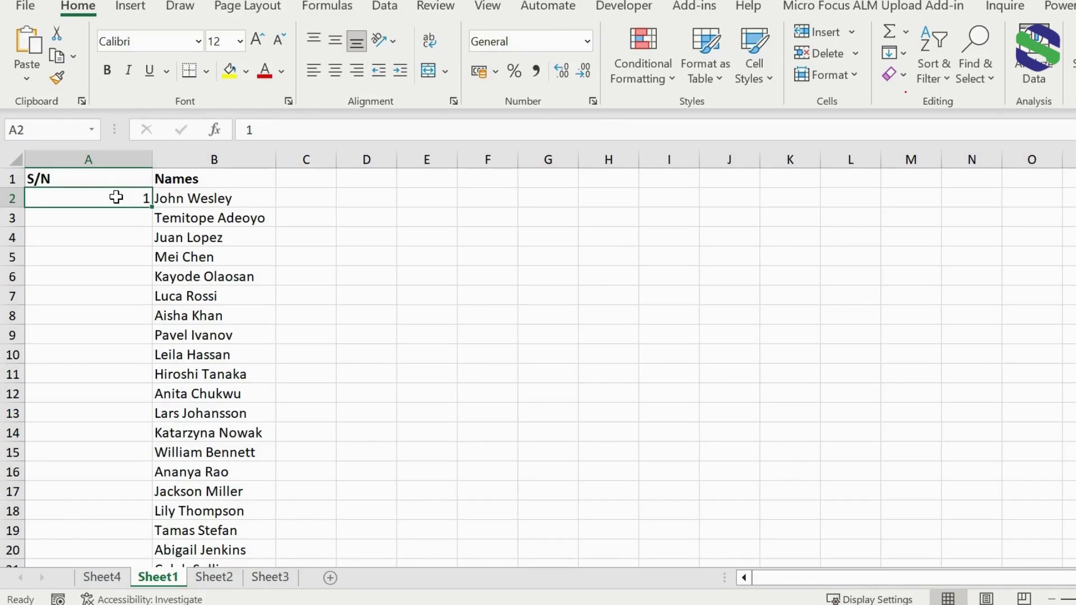
- Fill a linear series in columns from A2 on Sheet1 with step value 1 and stop value 31, and check the numbering
{"action": "key", "text": "alt"}
{"action": "key", "text": "h"}
{"action": "key", "text": "f"}
{"action": "key", "text": "i"}
{"action": "key", "text": "s"}
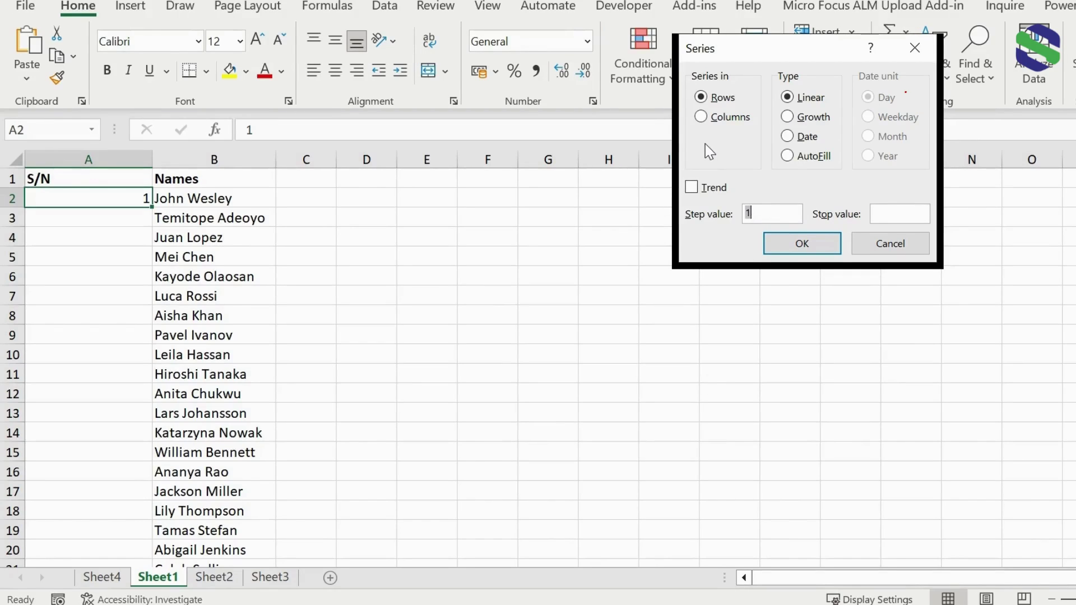
{"action": "left_click", "coordinate": [705, 119]}
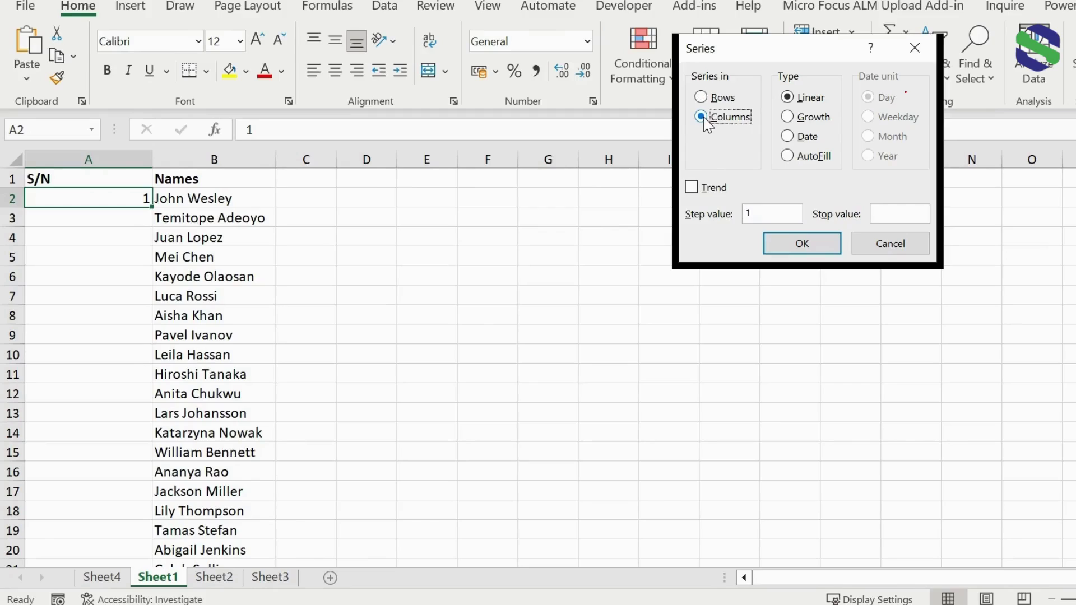
{"action": "left_click", "coordinate": [887, 215]}
{"action": "type", "text": "31"}
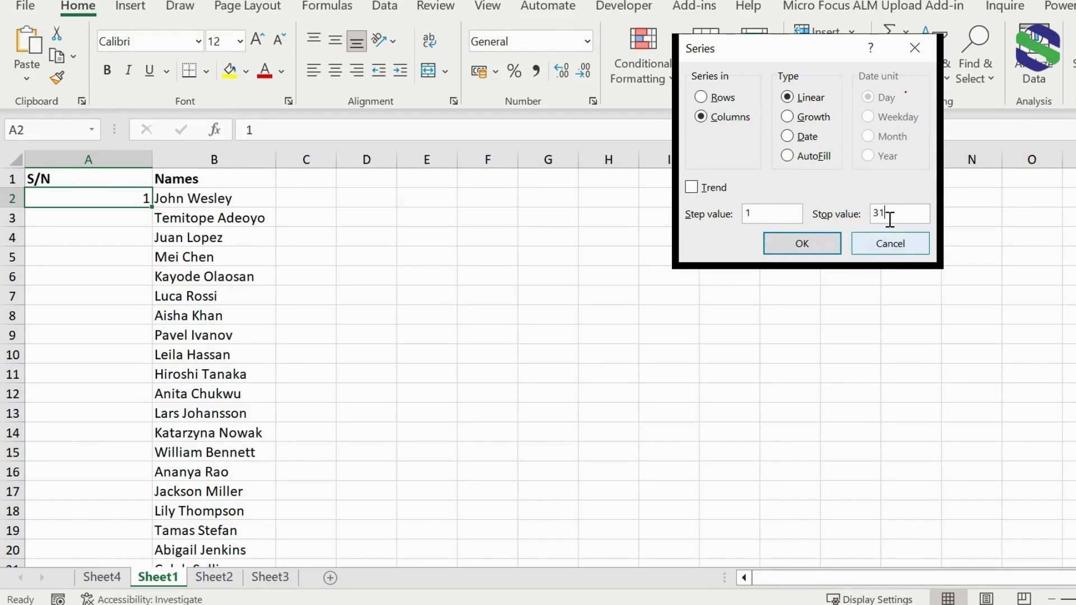
{"action": "left_click", "coordinate": [807, 242]}
{"action": "scroll", "coordinate": [427, 364], "scroll_direction": "down", "scroll_amount": 3}
{"action": "scroll", "coordinate": [427, 364], "scroll_direction": "down", "scroll_amount": 3}
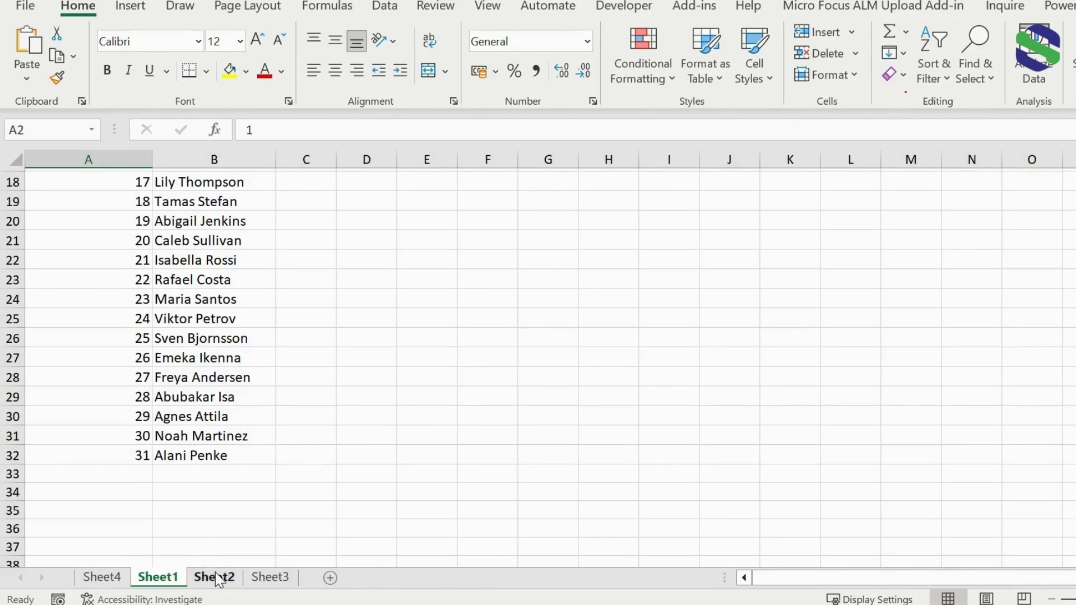
{"action": "scroll", "coordinate": [250, 524], "scroll_direction": "up", "scroll_amount": 6}
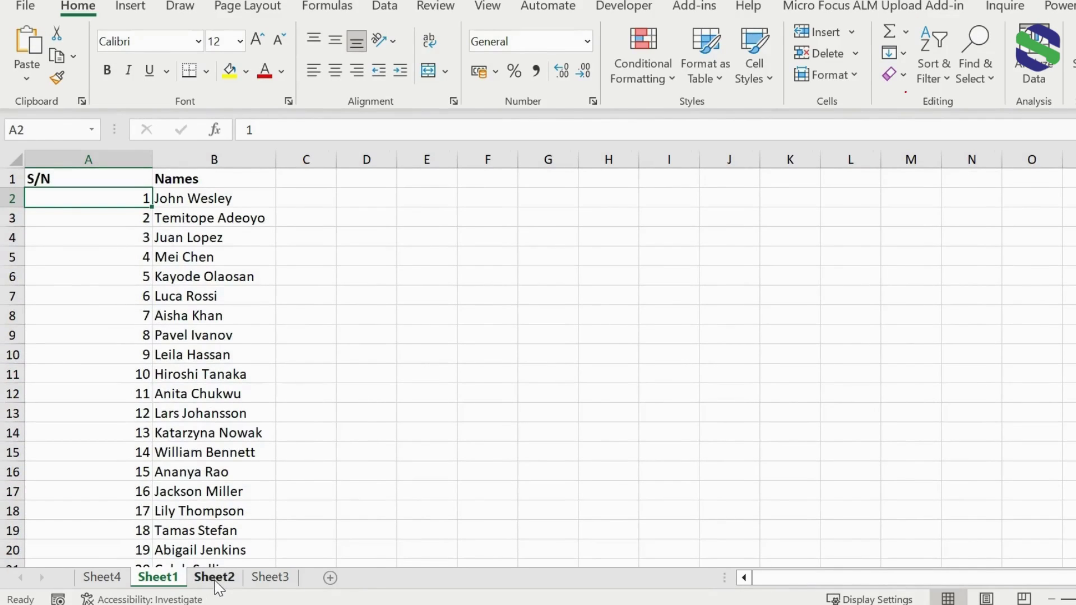
- Switch to Sheet2, check how far the Fruits list extends, and enter 1 in A2 under S/N
{"action": "left_click", "coordinate": [215, 578]}
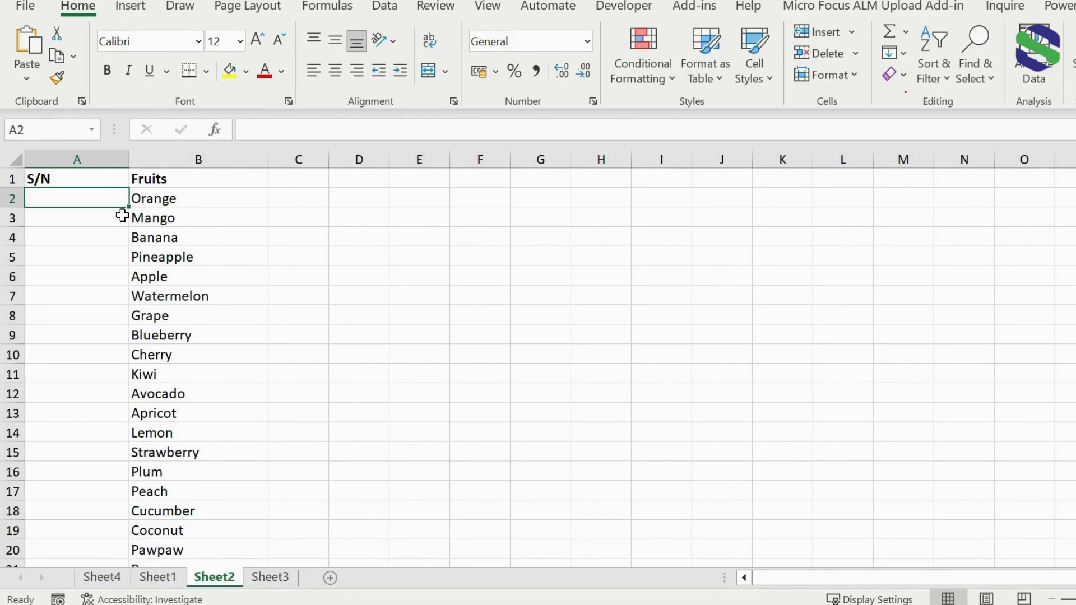
{"action": "scroll", "coordinate": [187, 272], "scroll_direction": "down", "scroll_amount": 3}
{"action": "scroll", "coordinate": [186, 276], "scroll_direction": "up", "scroll_amount": 3}
{"action": "scroll", "coordinate": [186, 275], "scroll_direction": "down", "scroll_amount": 3}
{"action": "scroll", "coordinate": [185, 276], "scroll_direction": "up", "scroll_amount": 3}
{"action": "type", "text": "1"}
{"action": "left_click", "coordinate": [124, 240]}
{"action": "left_click", "coordinate": [101, 198]}
- Fill a linear series in columns from A2 on Sheet2 with step value 1 and stop value 20, and check the numbering
{"action": "left_click", "coordinate": [903, 54]}
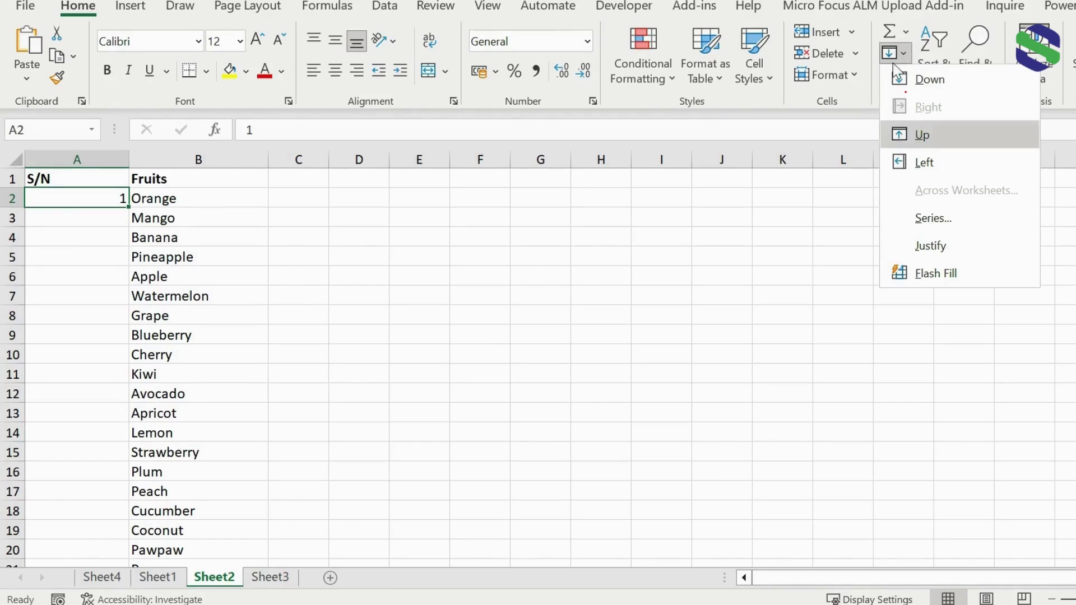
{"action": "left_click", "coordinate": [932, 220]}
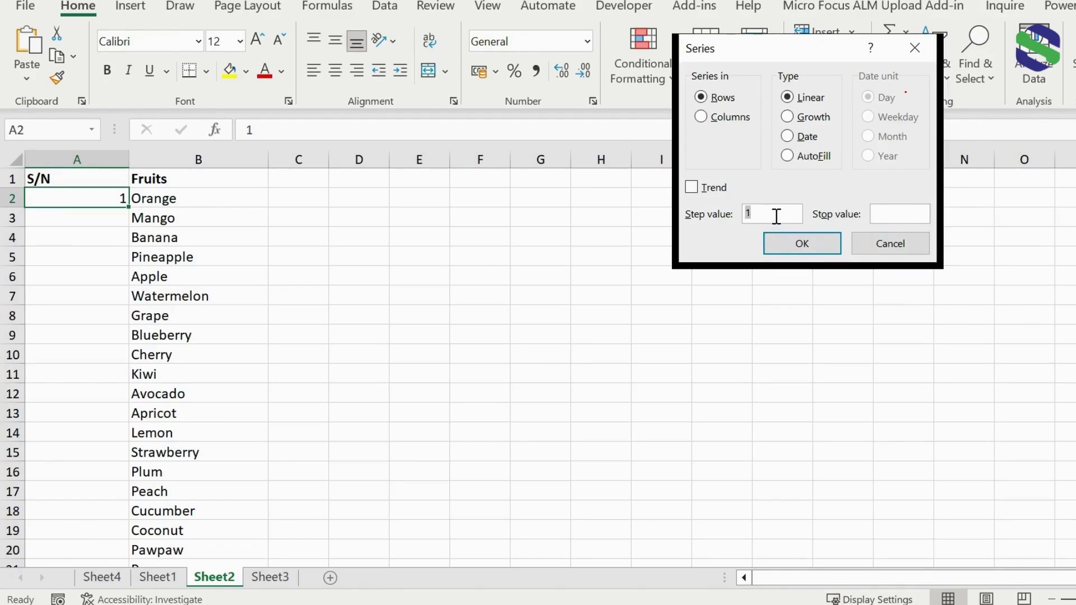
{"action": "left_click", "coordinate": [701, 117]}
{"action": "left_click", "coordinate": [876, 215]}
{"action": "type", "text": "20"}
{"action": "left_click", "coordinate": [807, 246]}
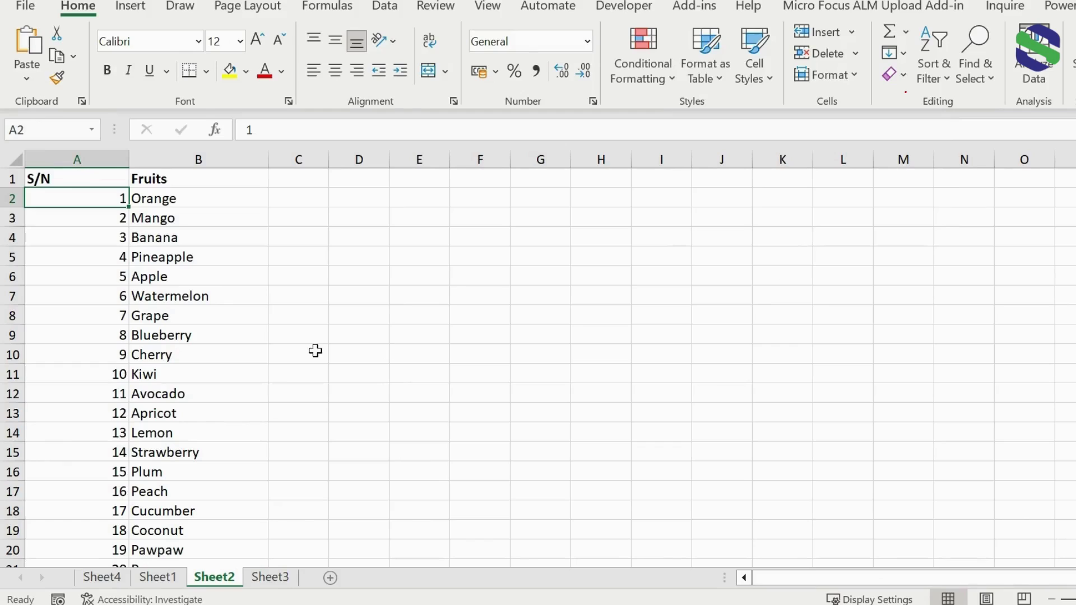
{"action": "scroll", "coordinate": [203, 405], "scroll_direction": "down", "scroll_amount": 3}
{"action": "scroll", "coordinate": [204, 405], "scroll_direction": "up", "scroll_amount": 3}
{"action": "scroll", "coordinate": [457, 431], "scroll_direction": "down", "scroll_amount": 1}
{"action": "scroll", "coordinate": [457, 433], "scroll_direction": "down", "scroll_amount": 1}
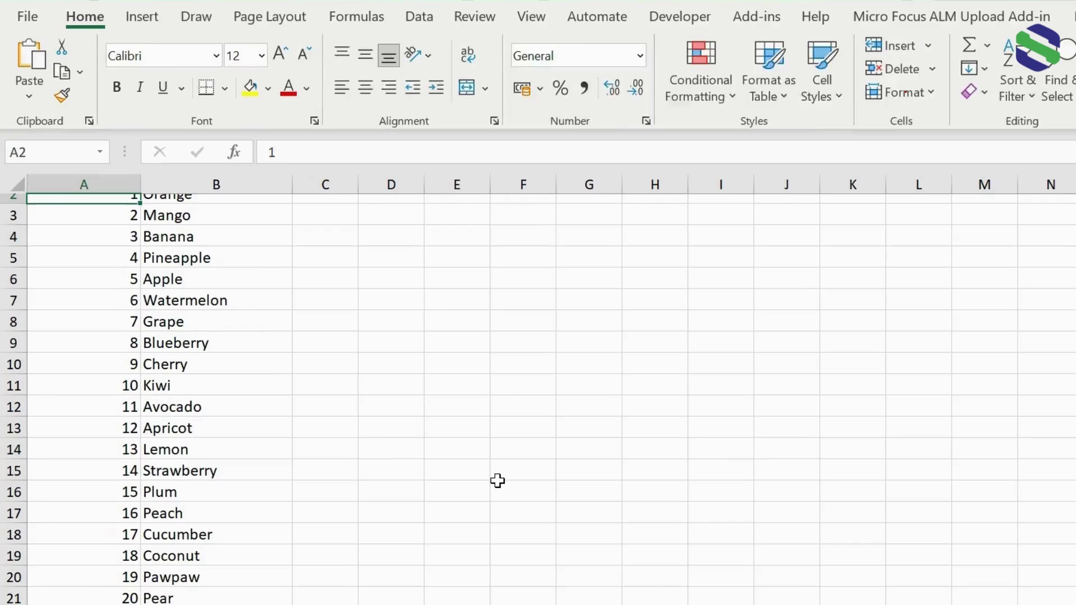